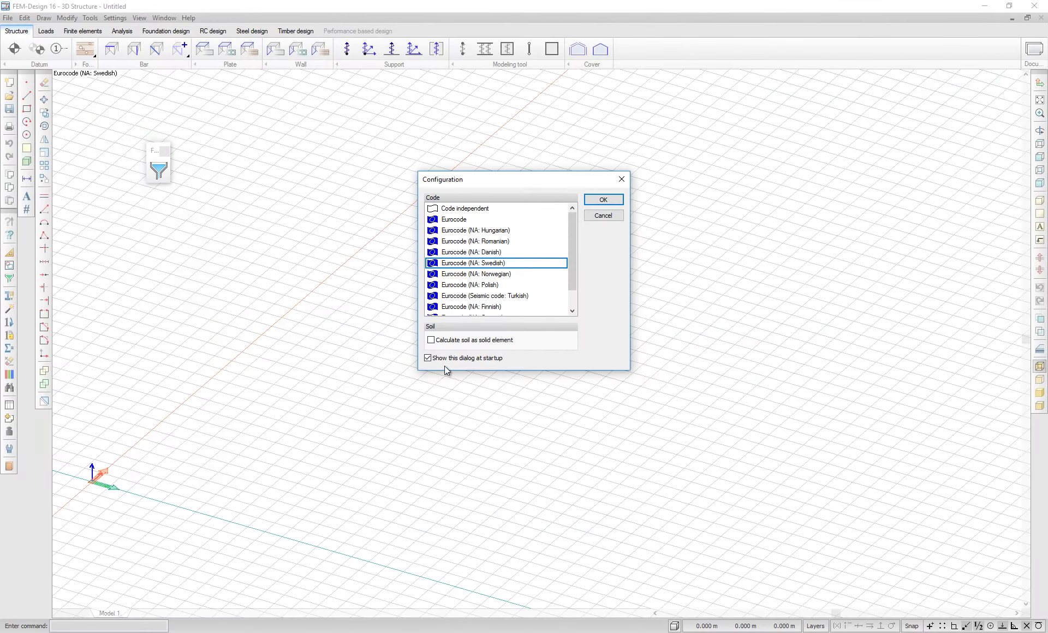
Step: Accept the Eurocode (NA: Swedish) configuration so the features FD16 model opens
click(602, 200)
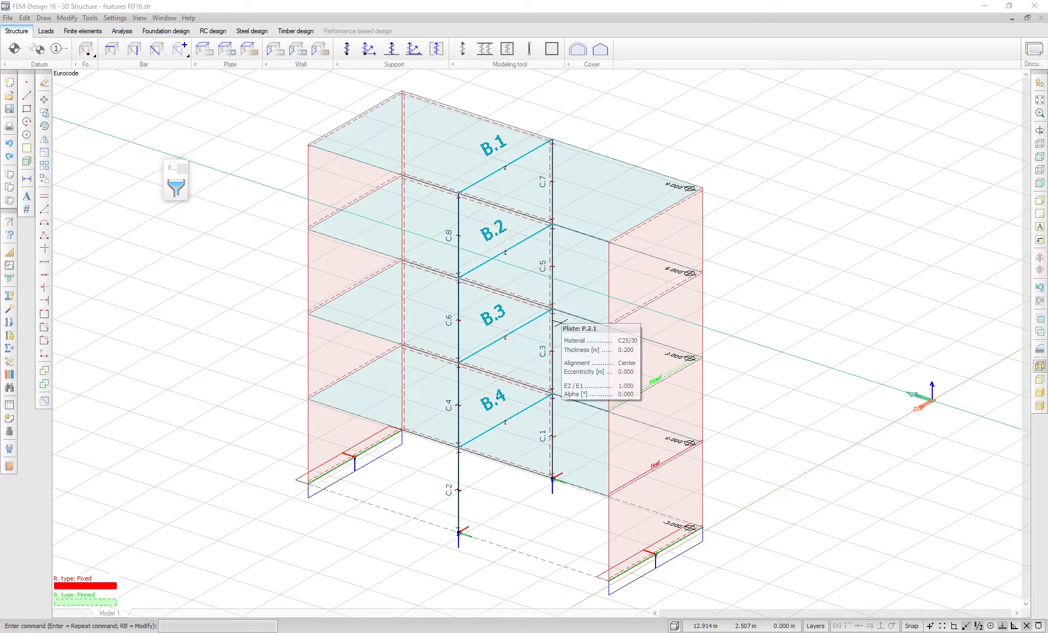
Step: Orbit and zoom around the four-storey building, ending with the whole structure in view
key(ctrl+r)
drag(556, 324, 607, 309)
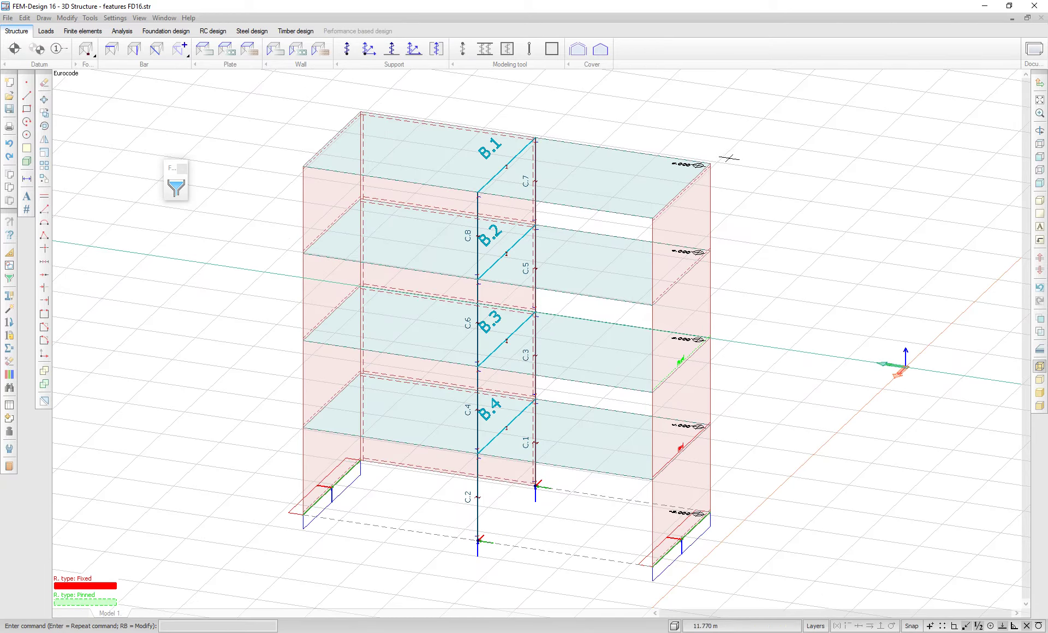
drag(752, 143, 746, 144)
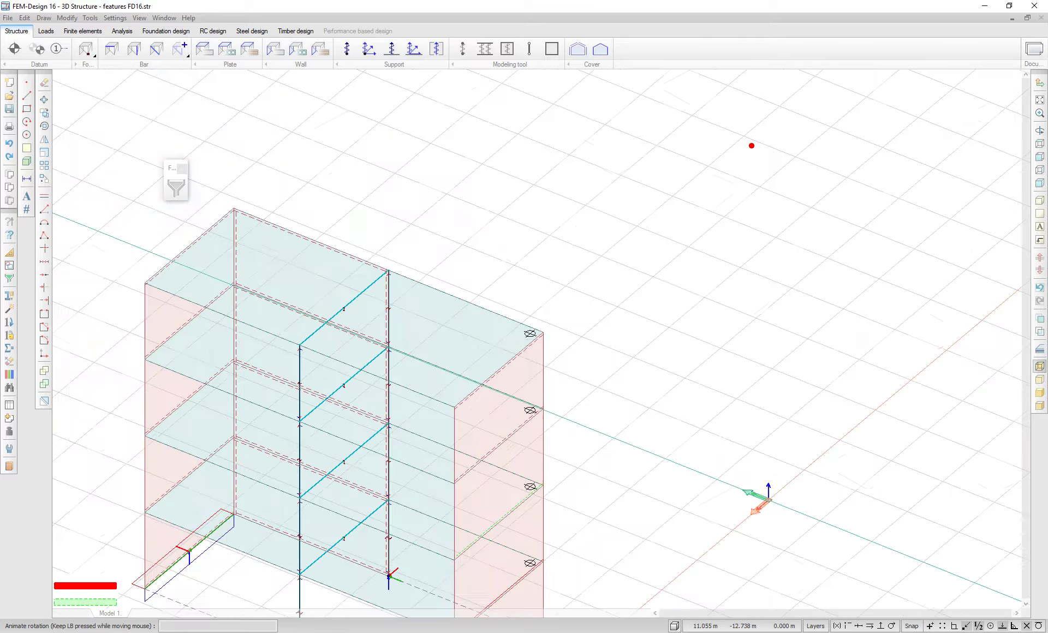
drag(752, 146, 753, 152)
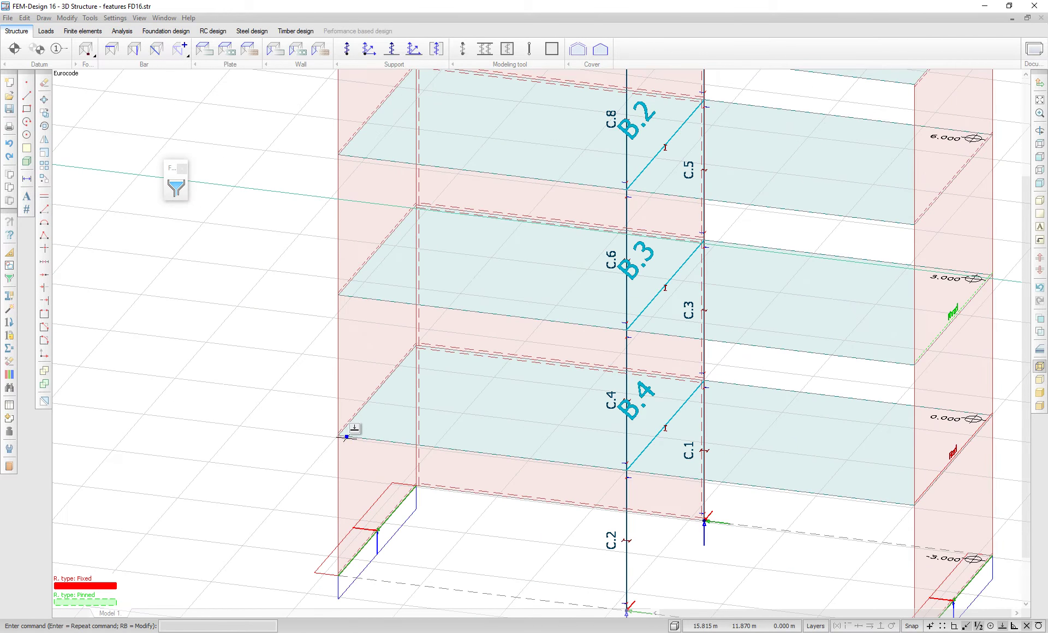
mouse_move(341, 432)
mouse_down()
mouse_move(295, 416)
mouse_move(272, 423)
mouse_move(278, 446)
mouse_move(328, 420)
mouse_up()
scroll(486, 335, up, 5)
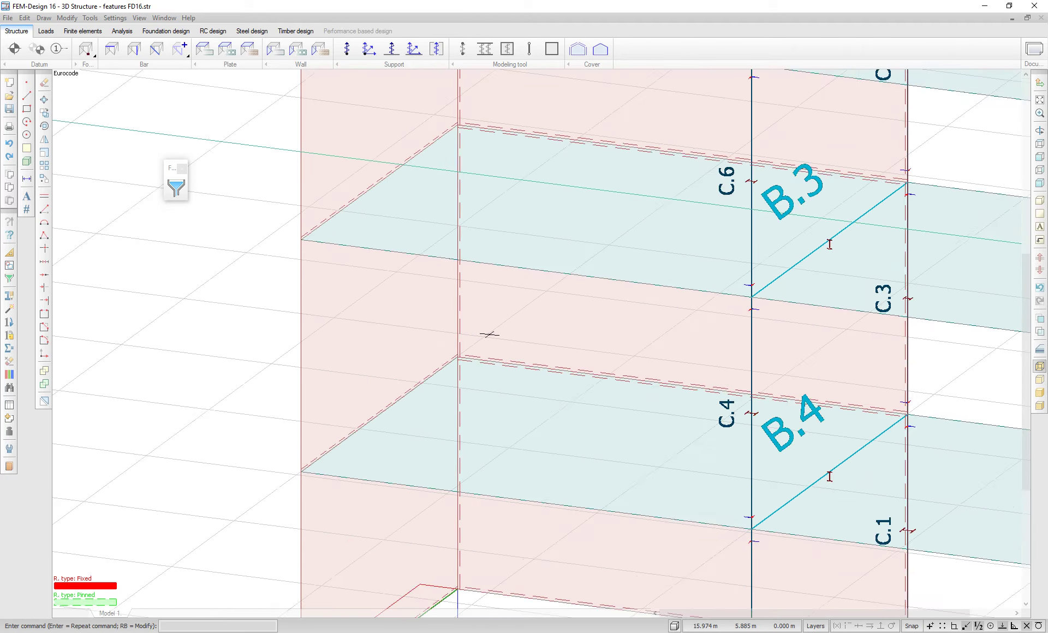
drag(941, 328, 824, 335)
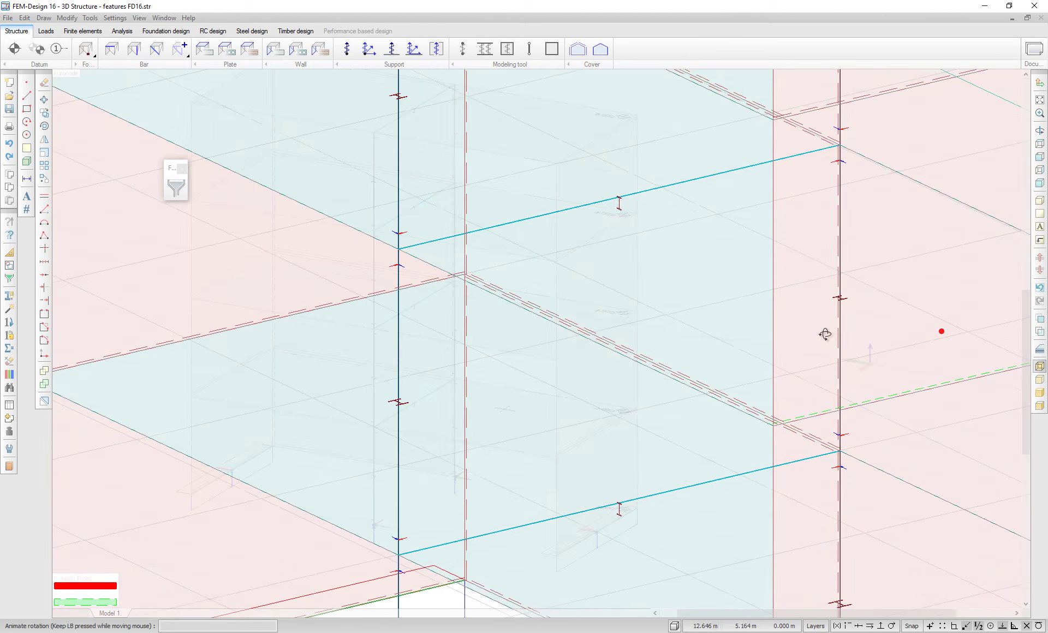
scroll(824, 335, down, 5)
mouse_move(505, 411)
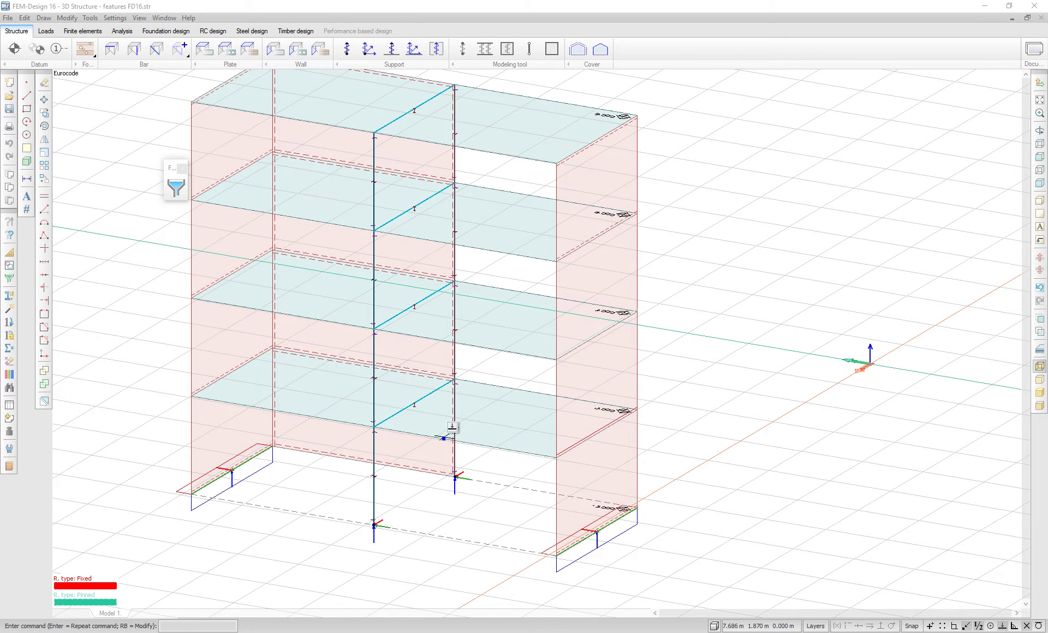
click(815, 625)
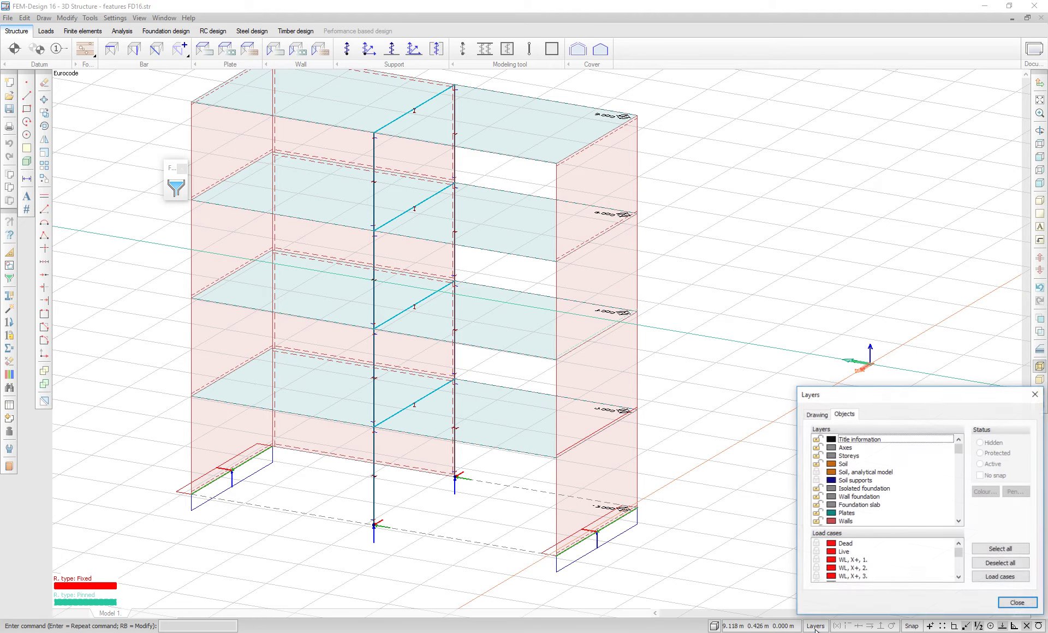
scroll(959, 456, down, 2)
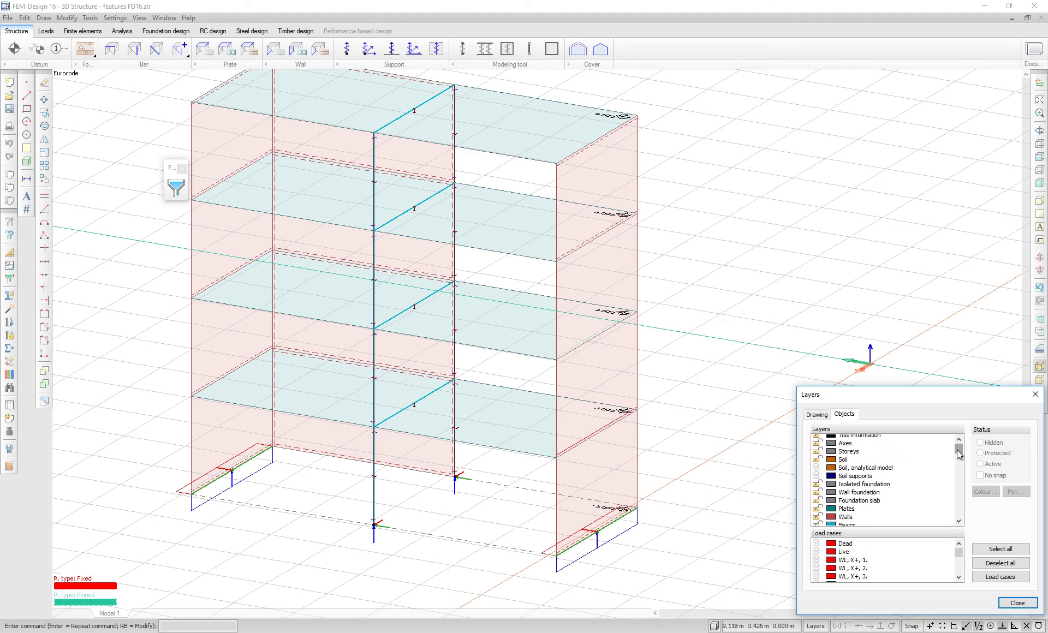
click(855, 480)
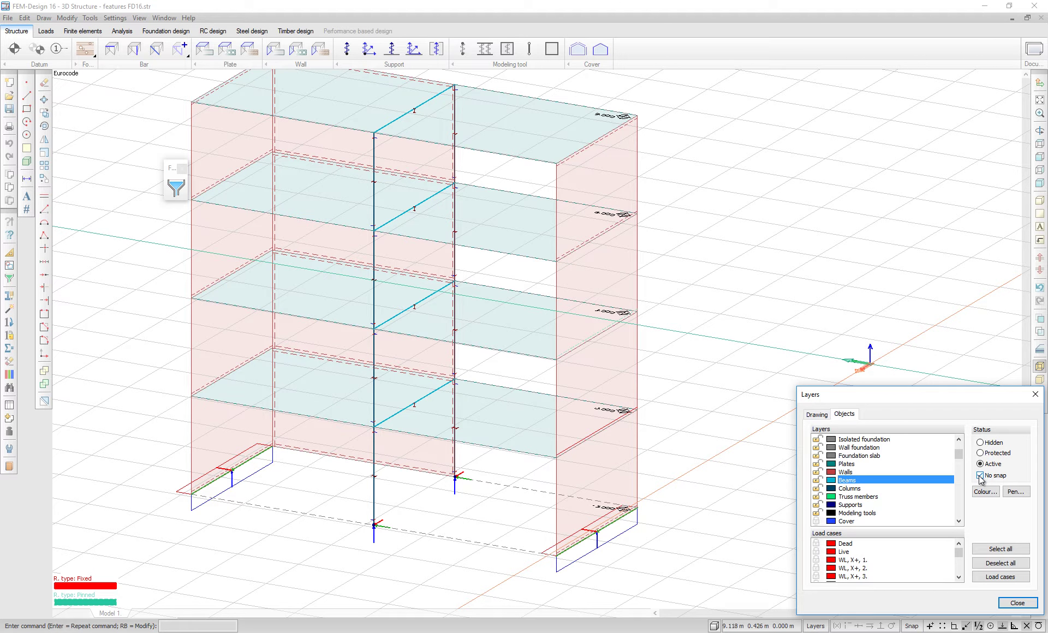
click(1018, 603)
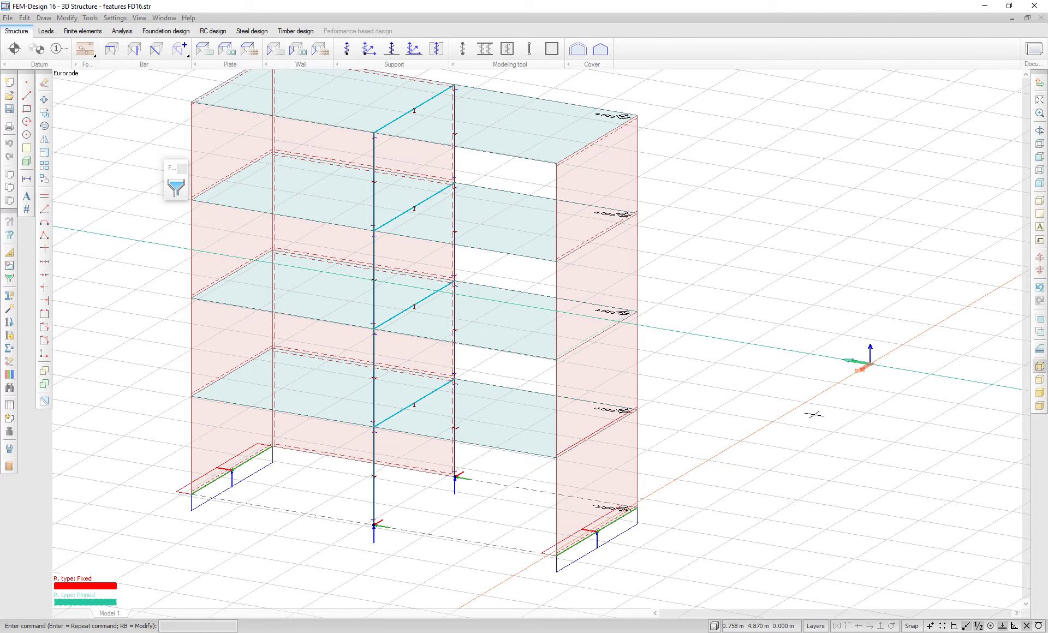
Step: Cycle through hidden-line, shaded and shaded-with-edges displays, then return to transparent display
click(1039, 382)
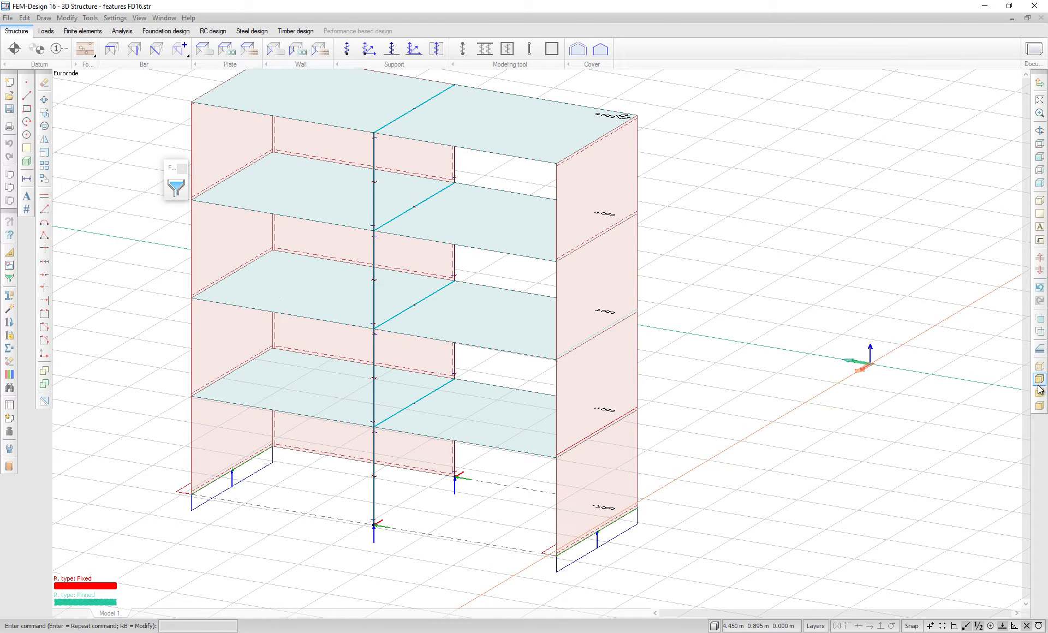
click(1040, 392)
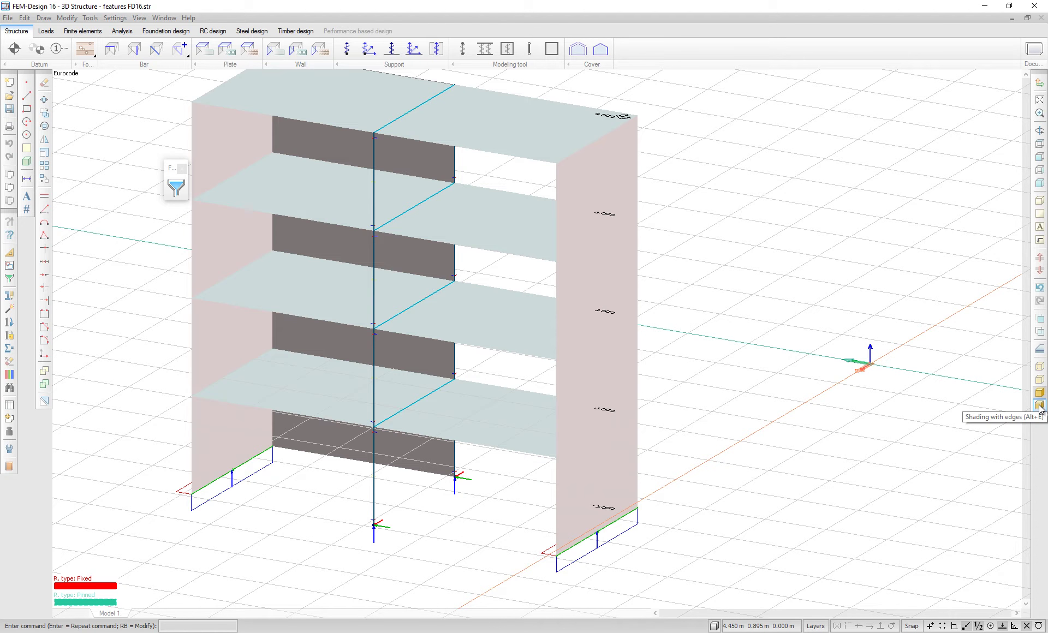
click(1040, 405)
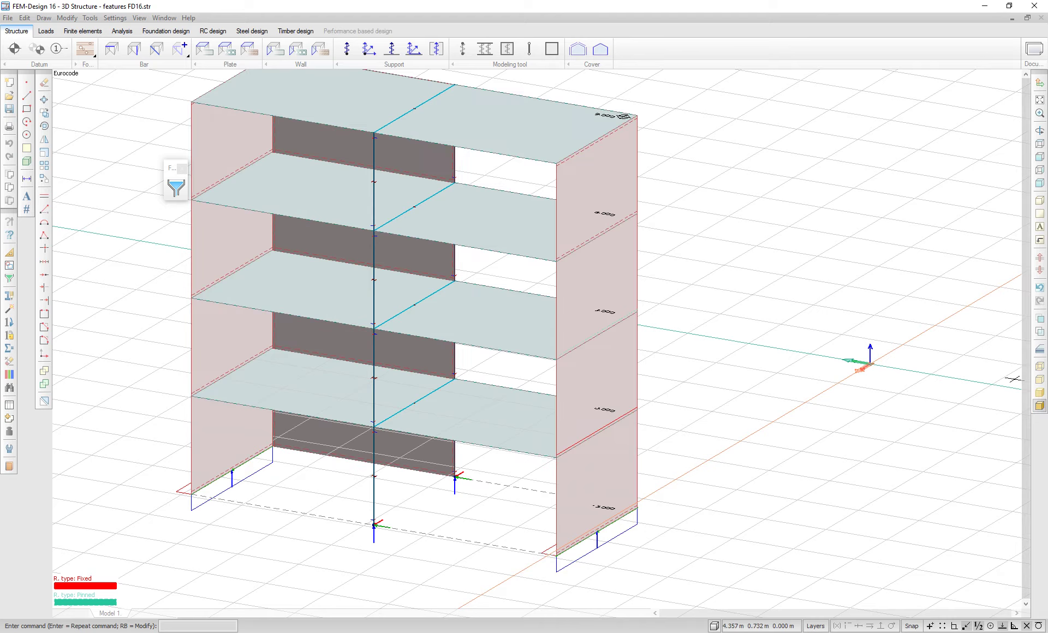
click(1039, 383)
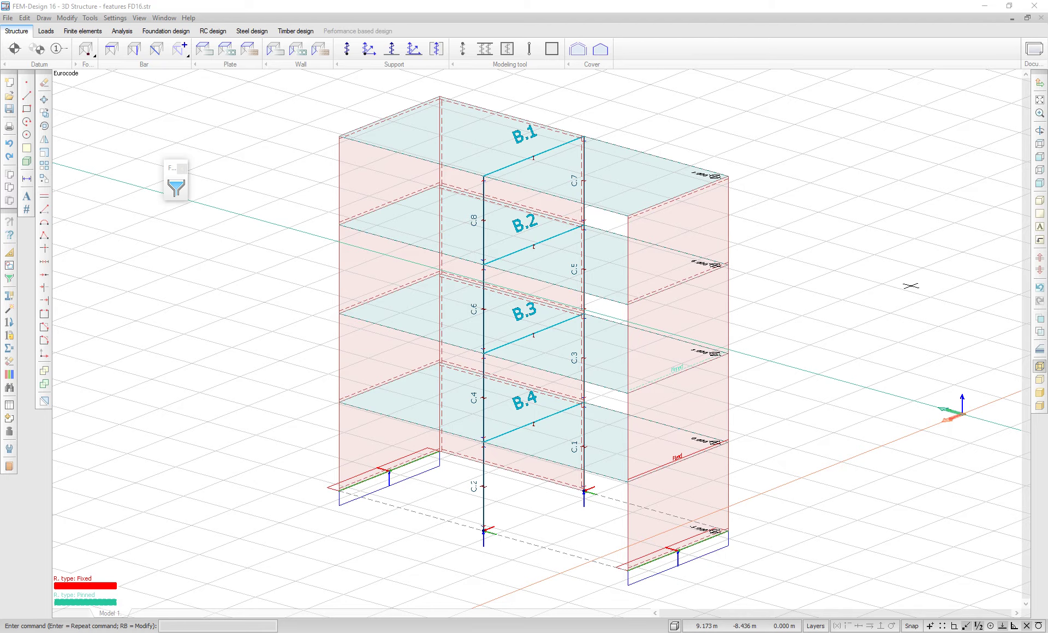
Step: Display only Storey 1 (0.000) and zoom in on it
click(1040, 239)
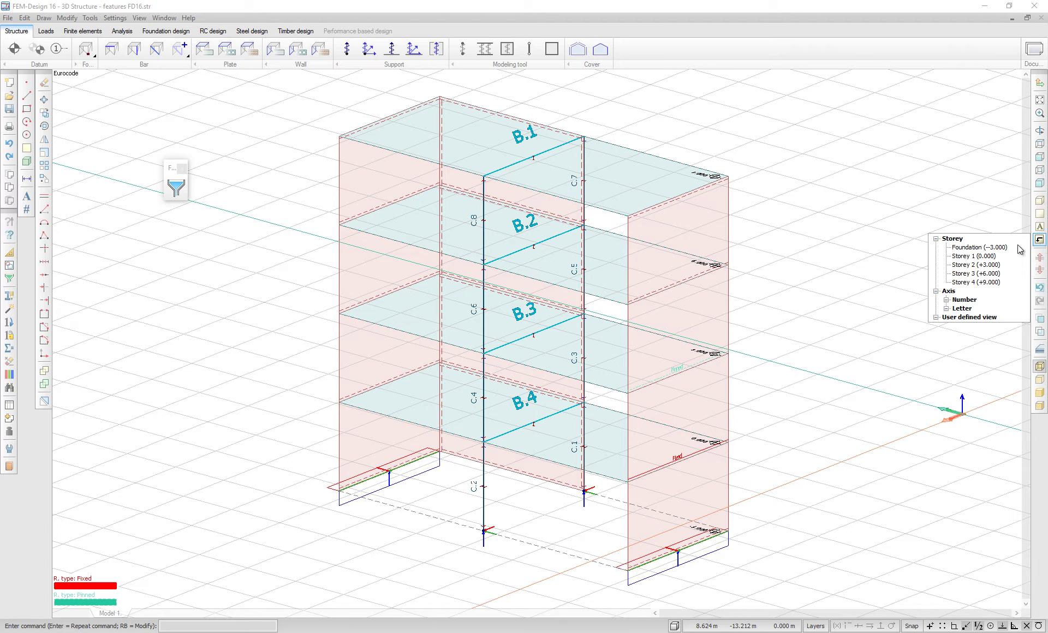
click(966, 256)
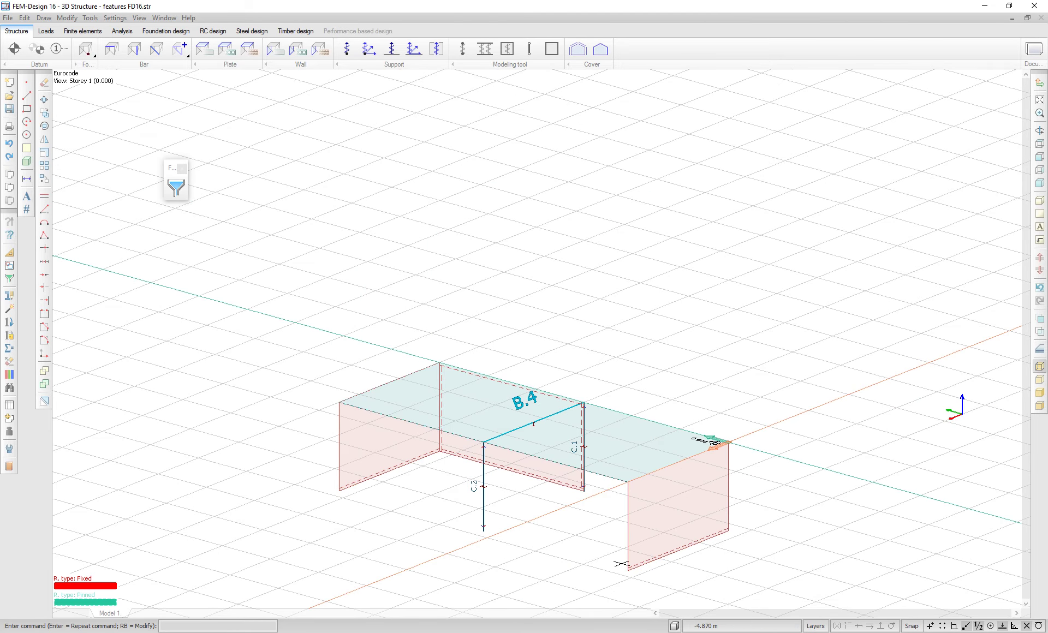
scroll(601, 535, up, 5)
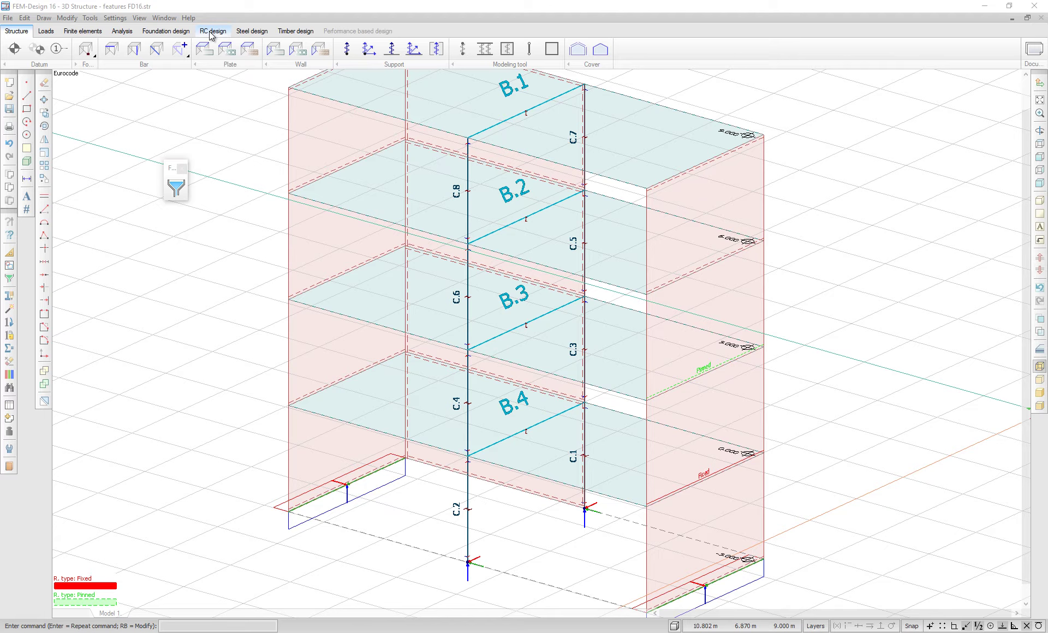
Step: Lock the element numbering through the model tools
click(90, 20)
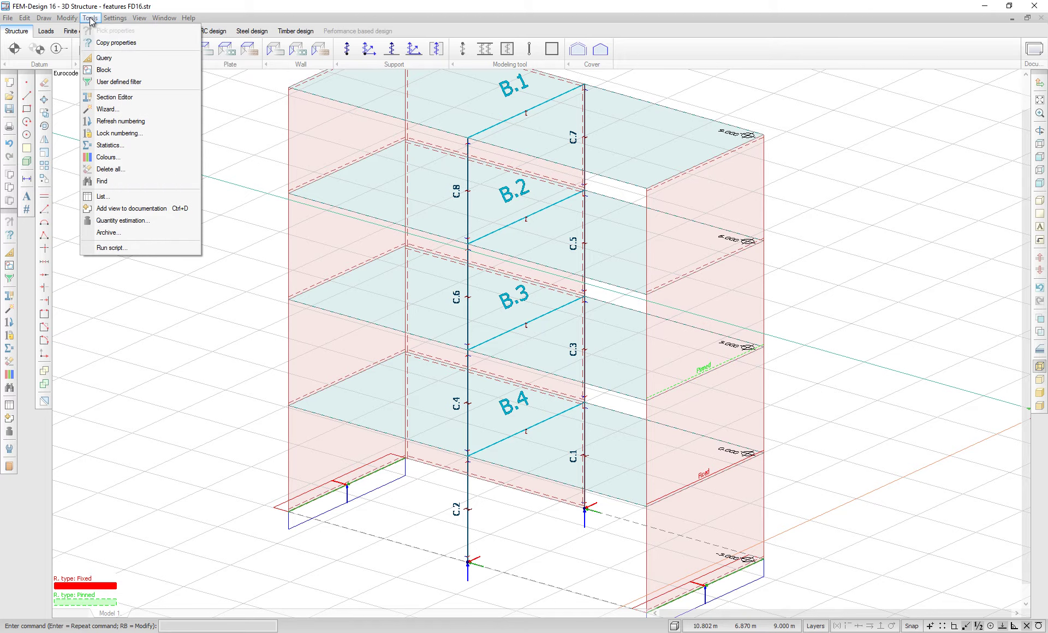
click(137, 137)
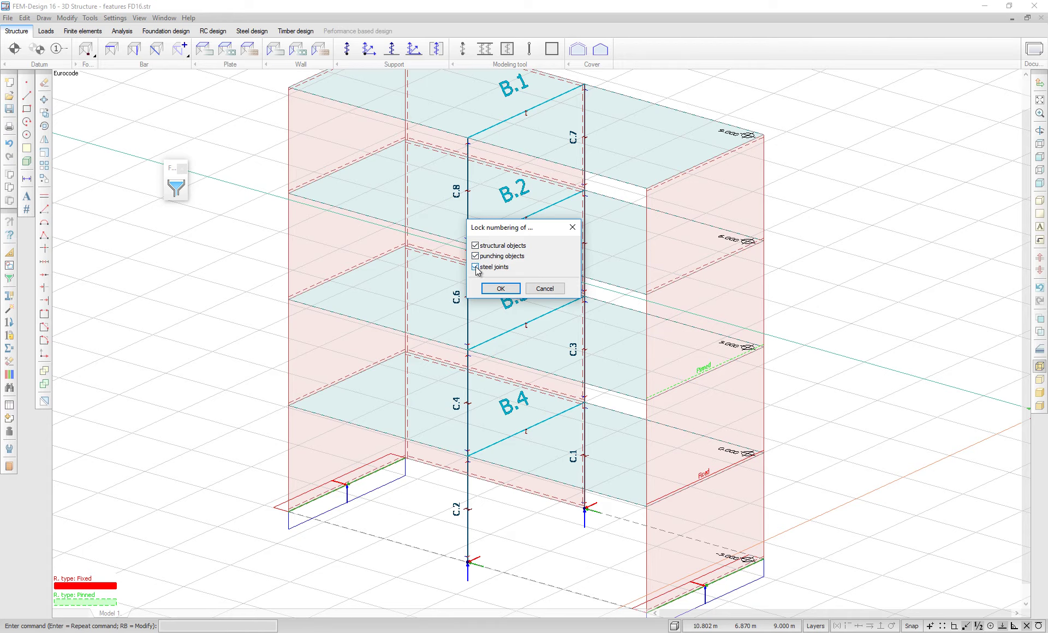
click(501, 288)
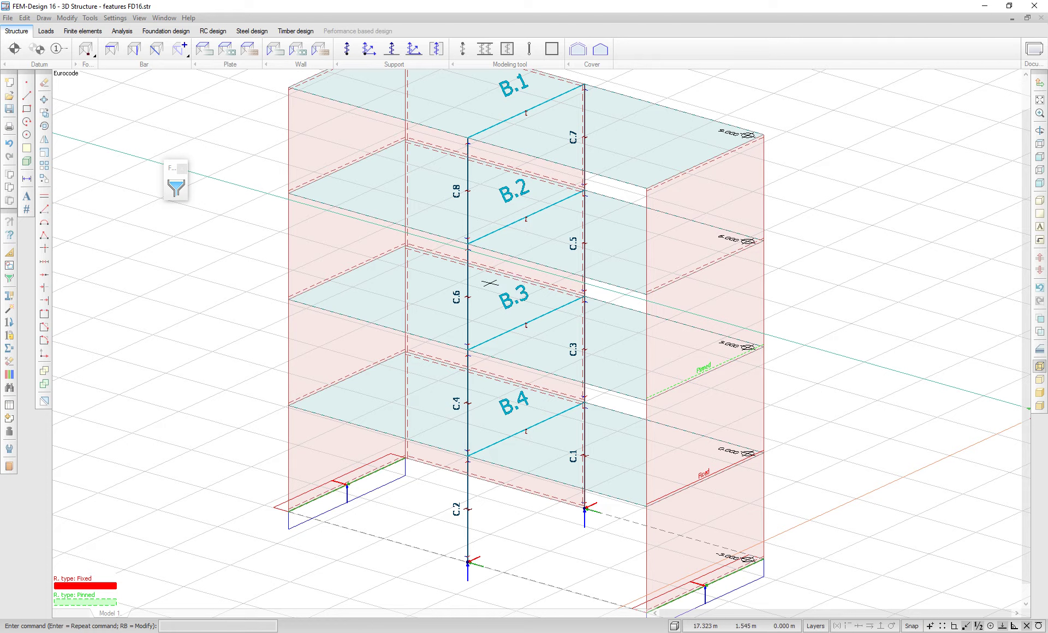
Step: Erase column C.2 in the bottom storey and refresh the element numbering
click(44, 82)
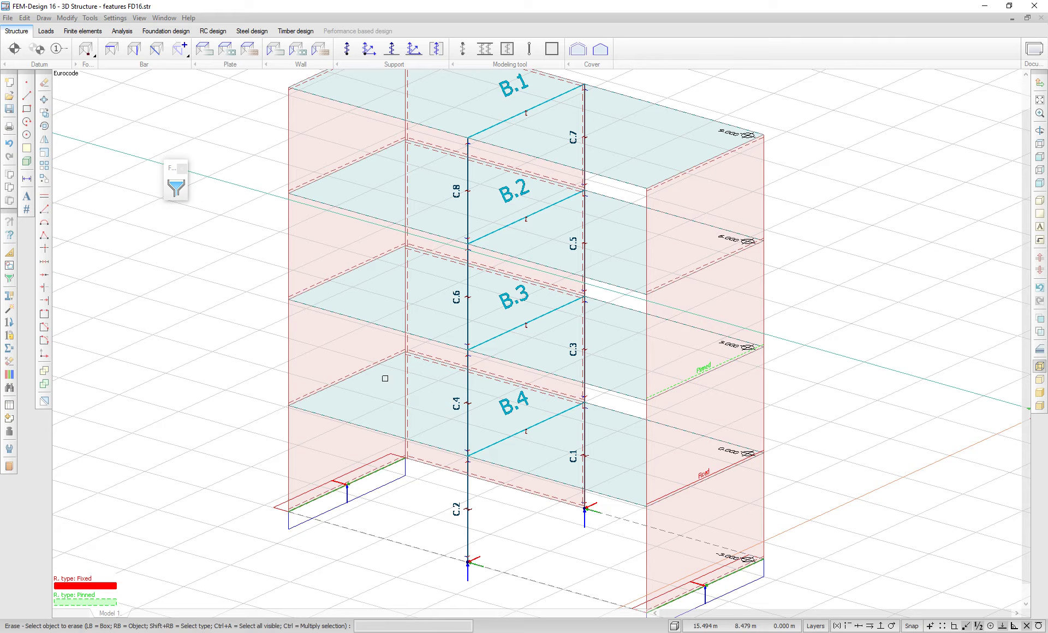
click(467, 530)
click(90, 18)
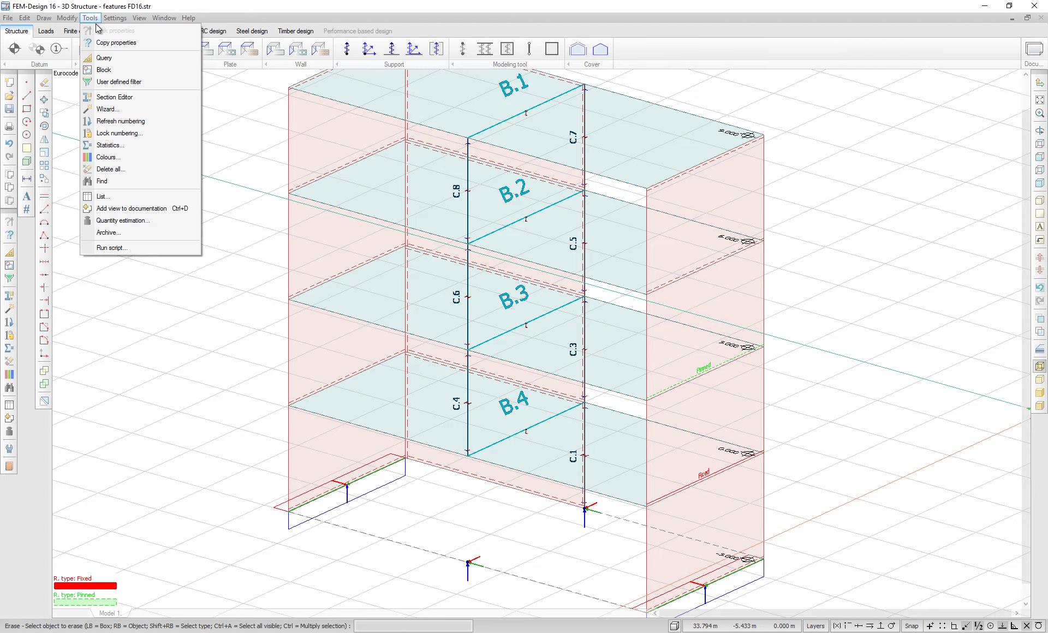
click(122, 121)
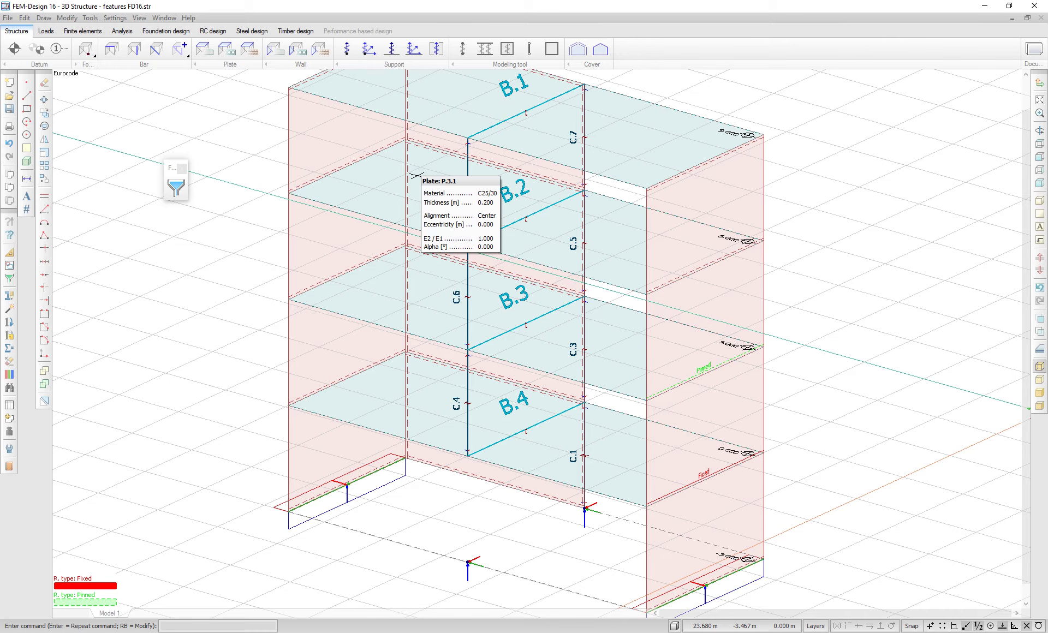
Step: Copy column C.4's properties onto column C.2
scroll(406, 176, up, 1)
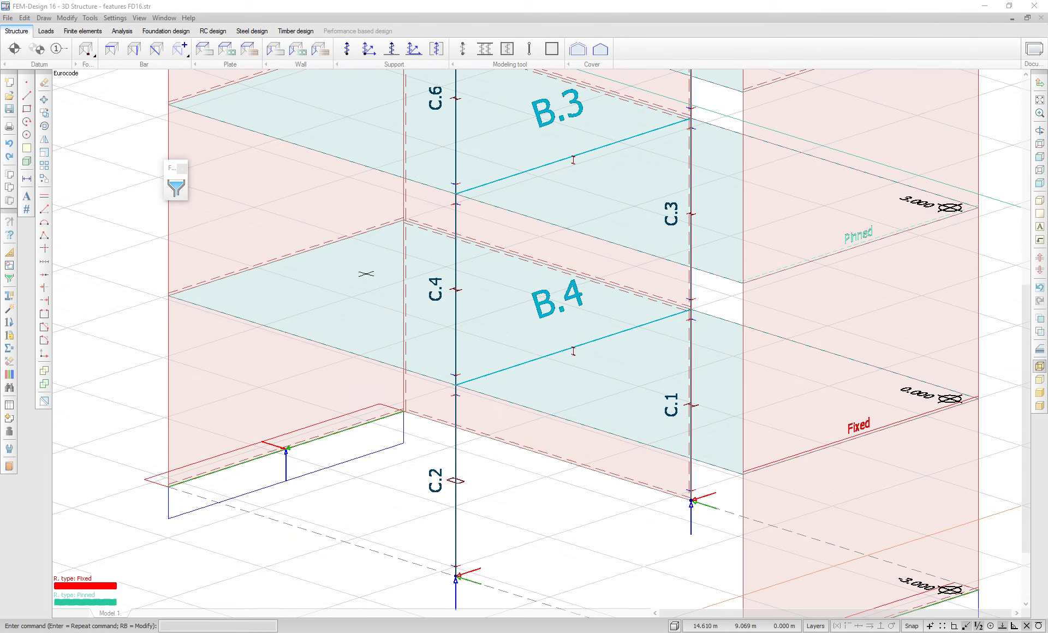
click(10, 236)
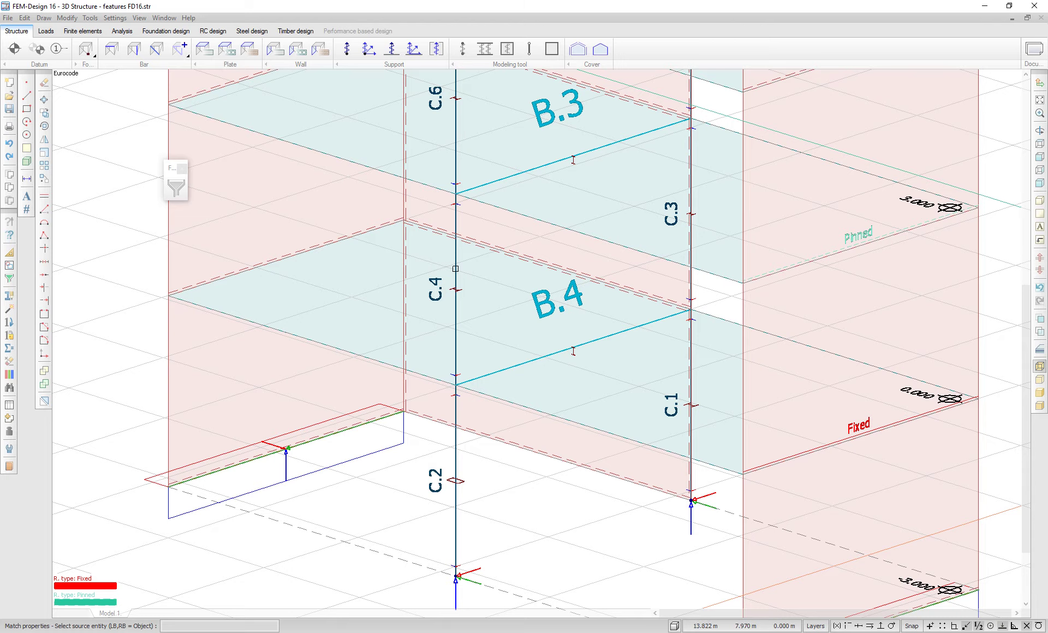
click(455, 269)
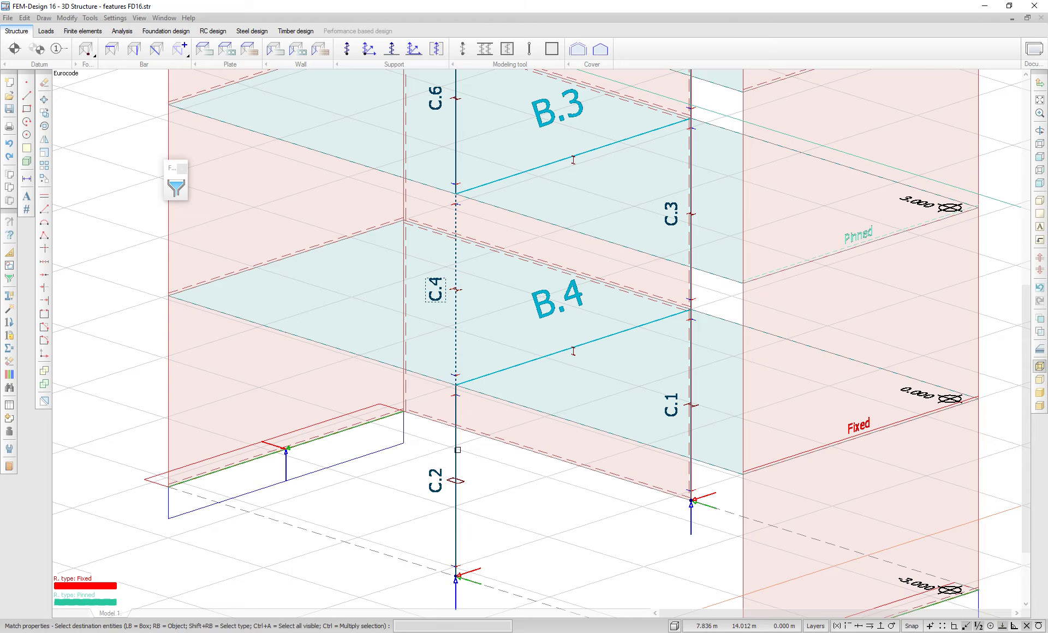
right_click(455, 465)
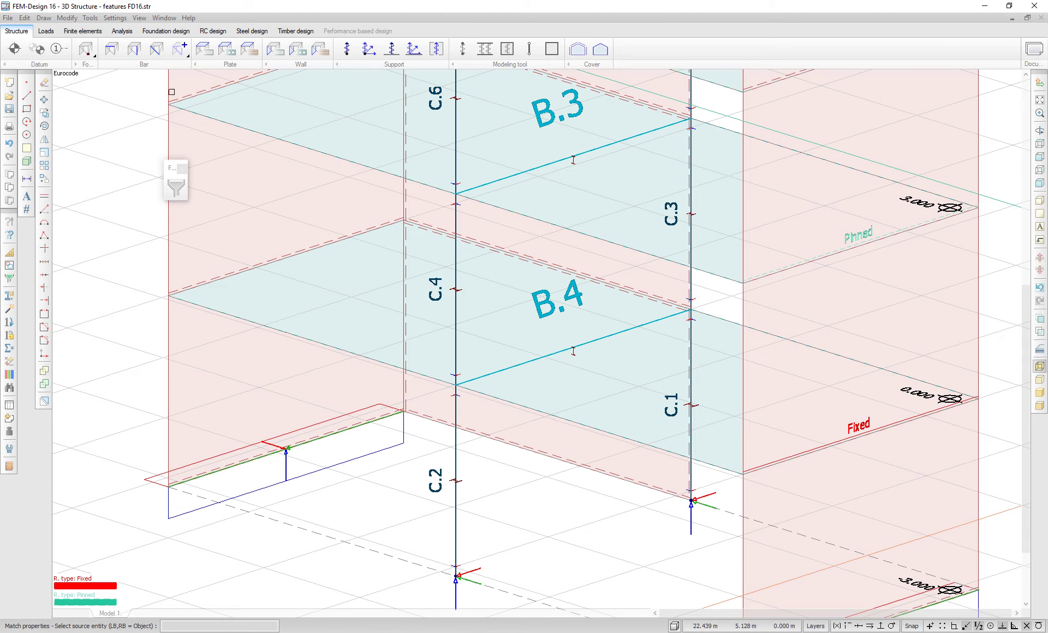
Step: Review the new column default settings for end conditions and material, then close them
click(133, 49)
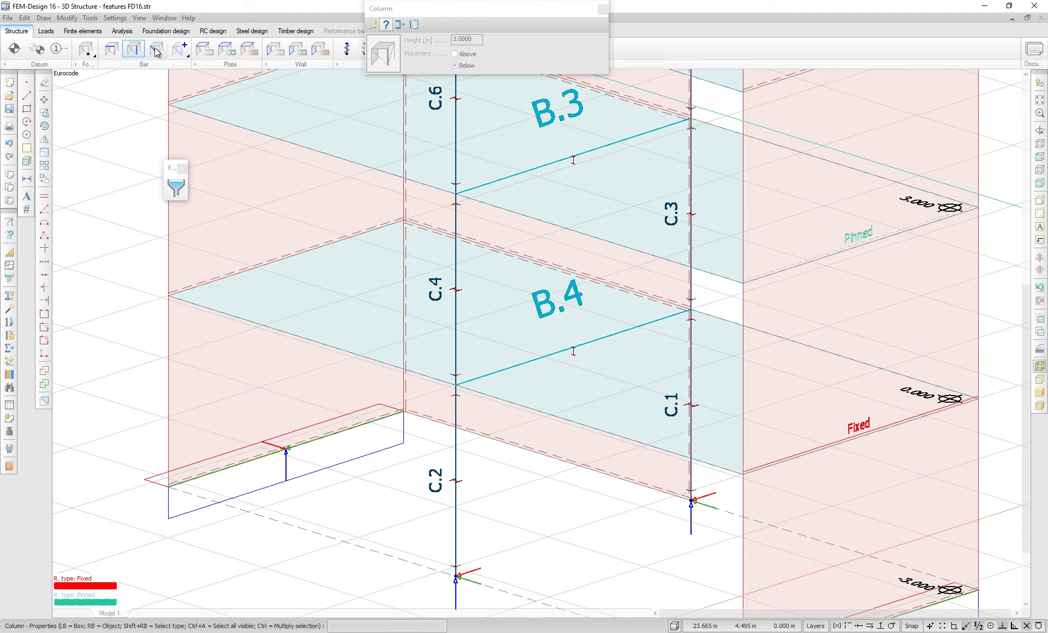
click(374, 28)
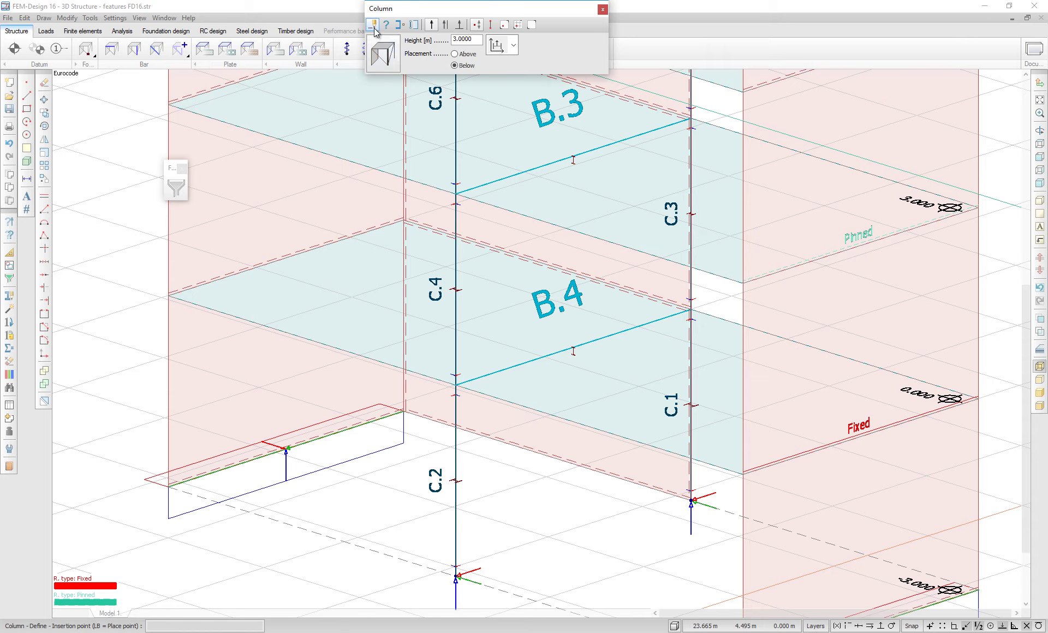
click(384, 55)
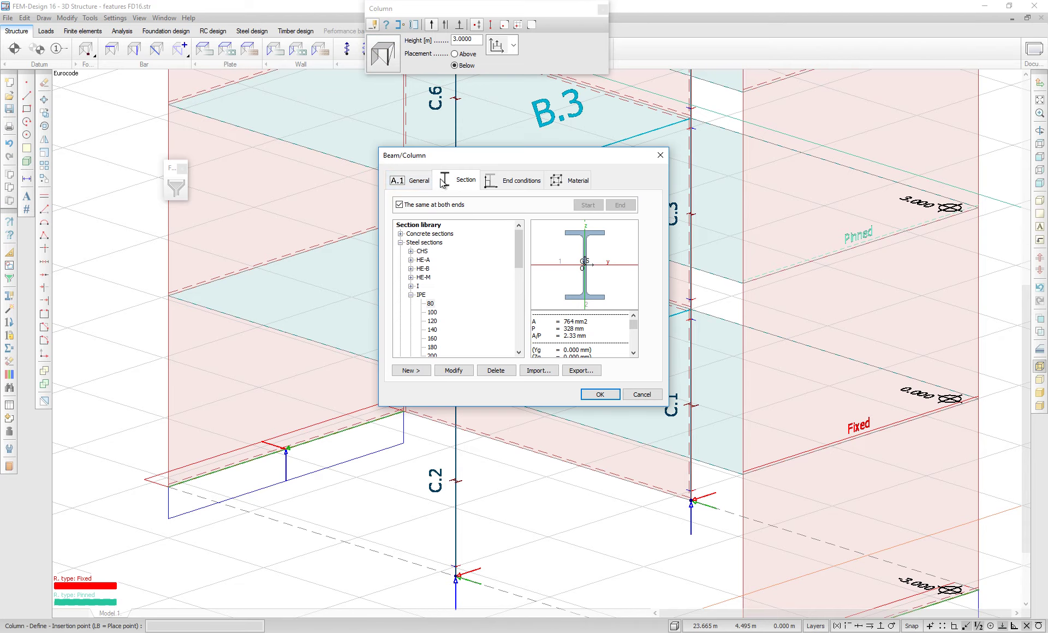
click(522, 183)
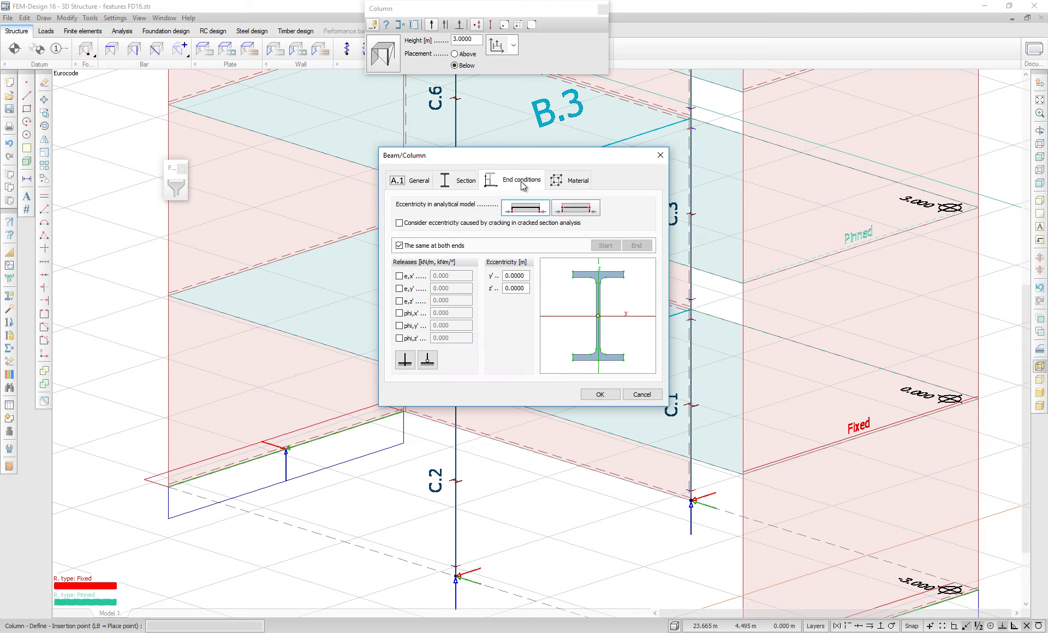
click(570, 180)
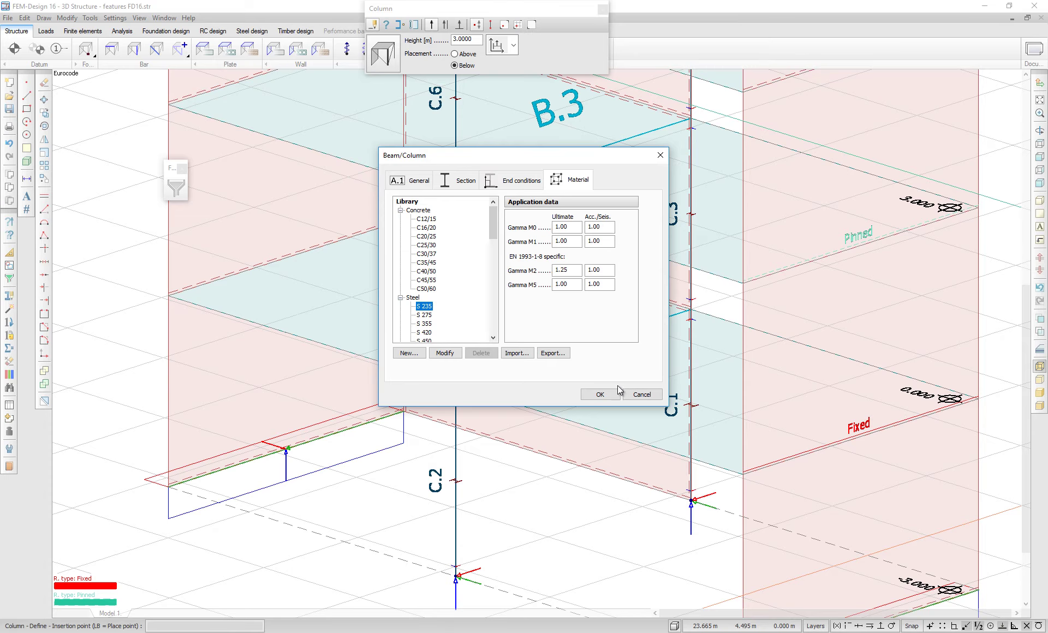
click(604, 392)
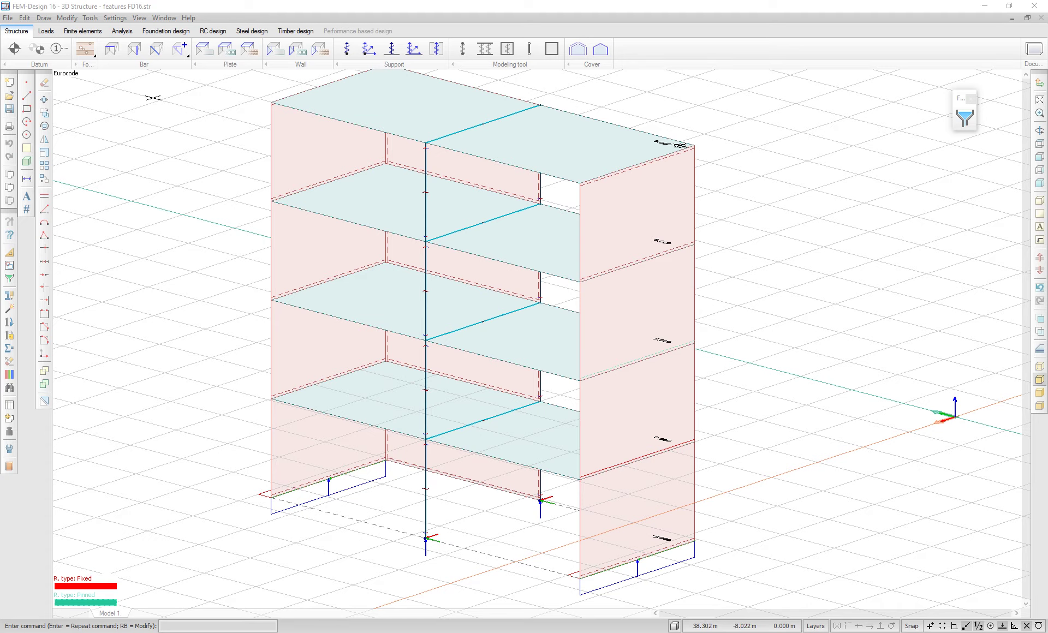
Step: Pick new-column properties from the central column, confirm HE-A in S 355, then end placement
click(133, 51)
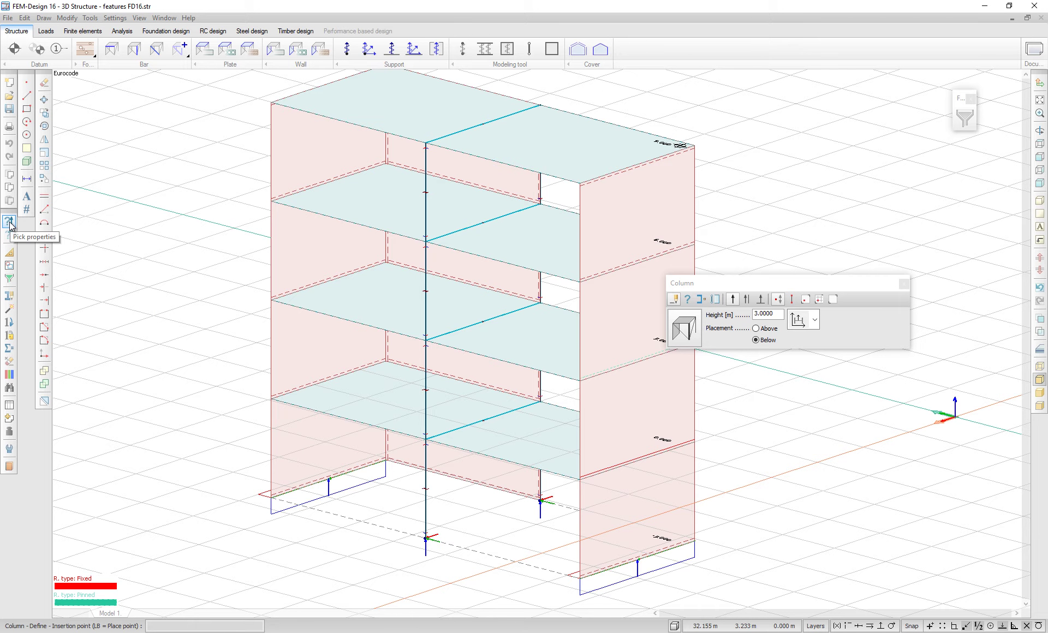
click(10, 224)
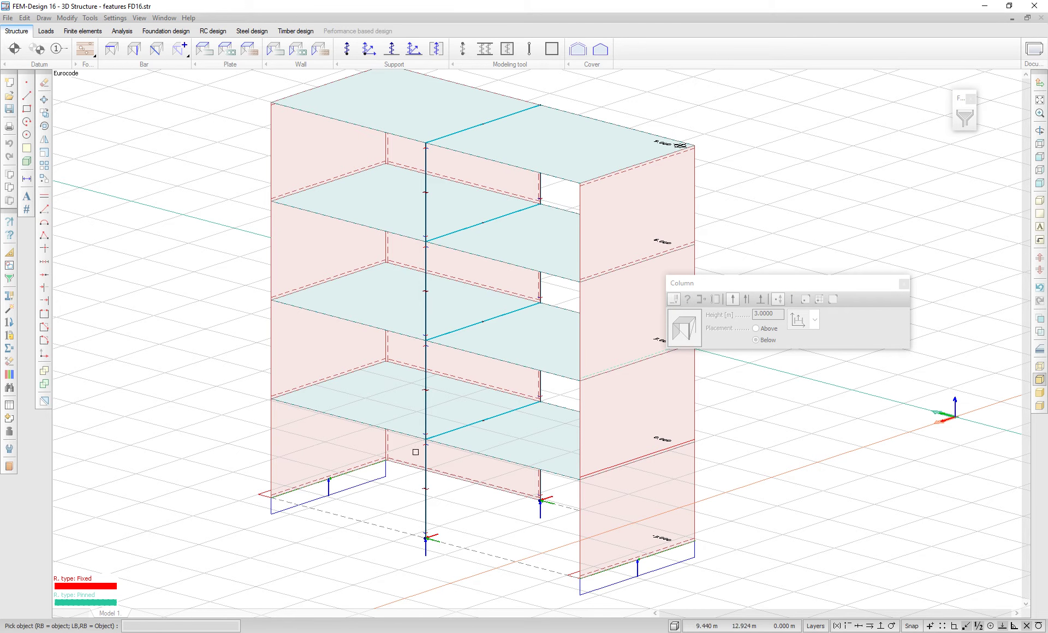
click(425, 478)
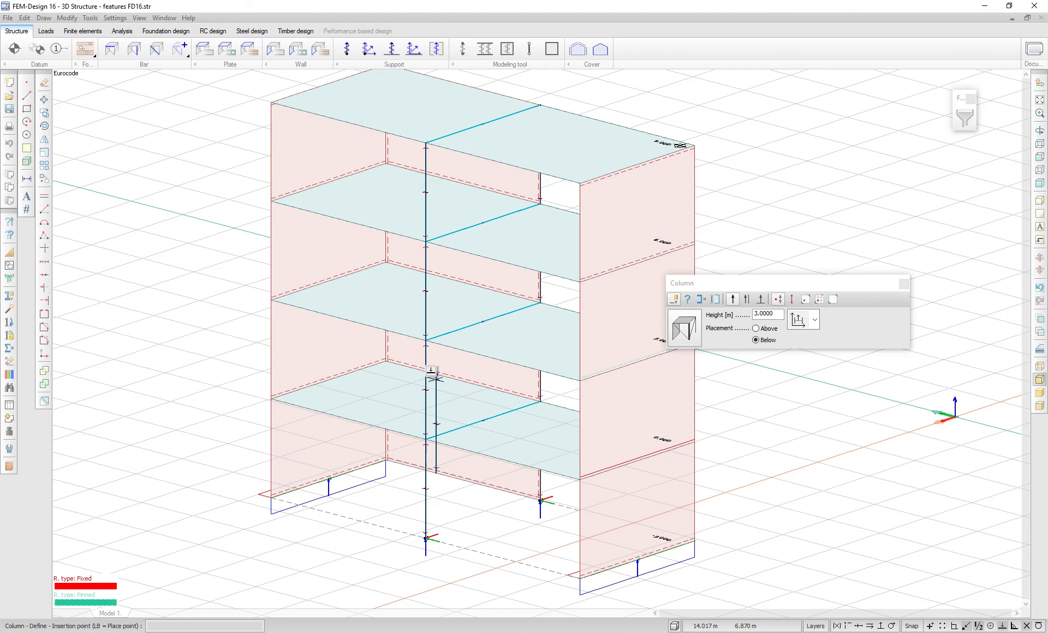
click(685, 336)
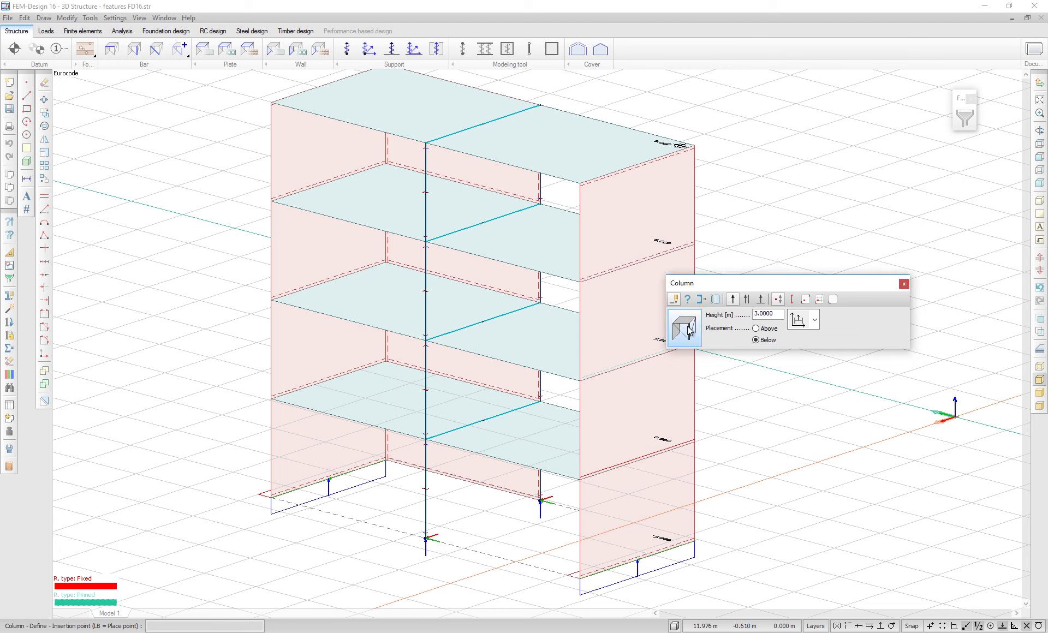
click(461, 180)
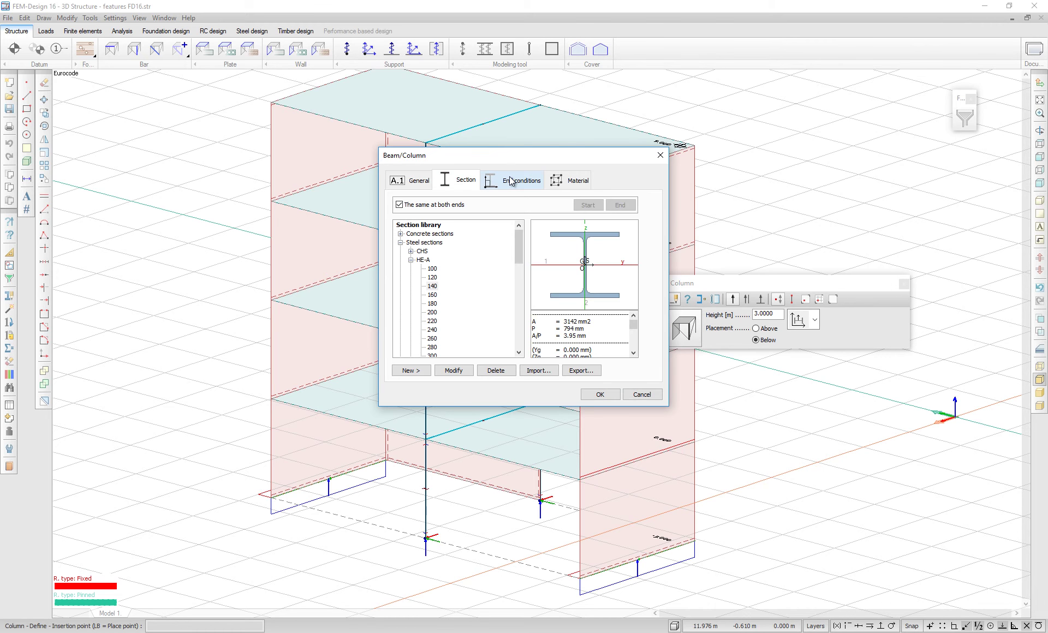
click(516, 180)
click(557, 182)
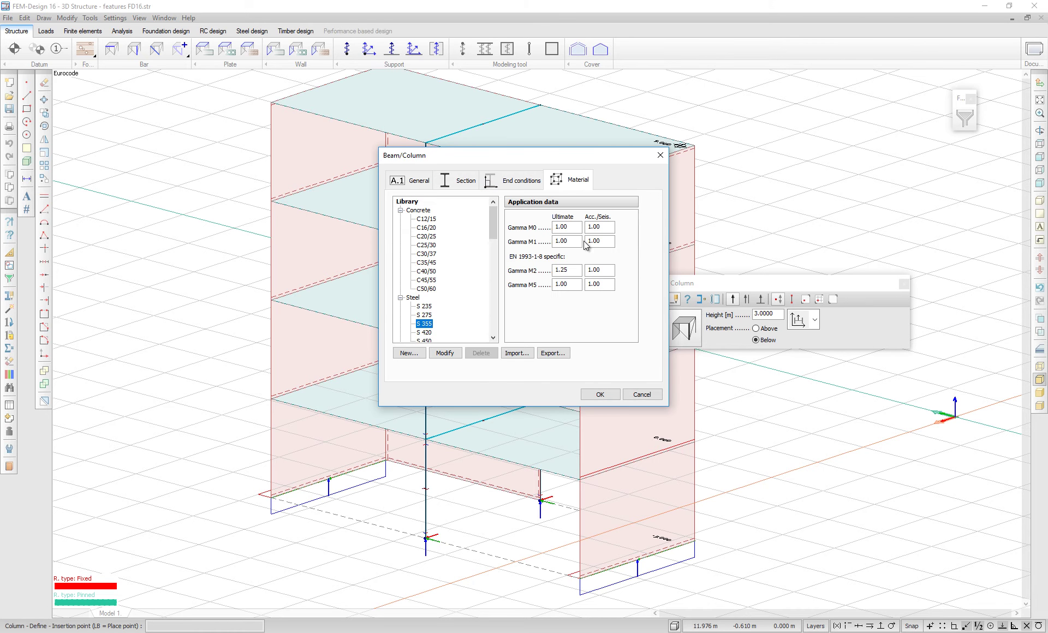
click(600, 395)
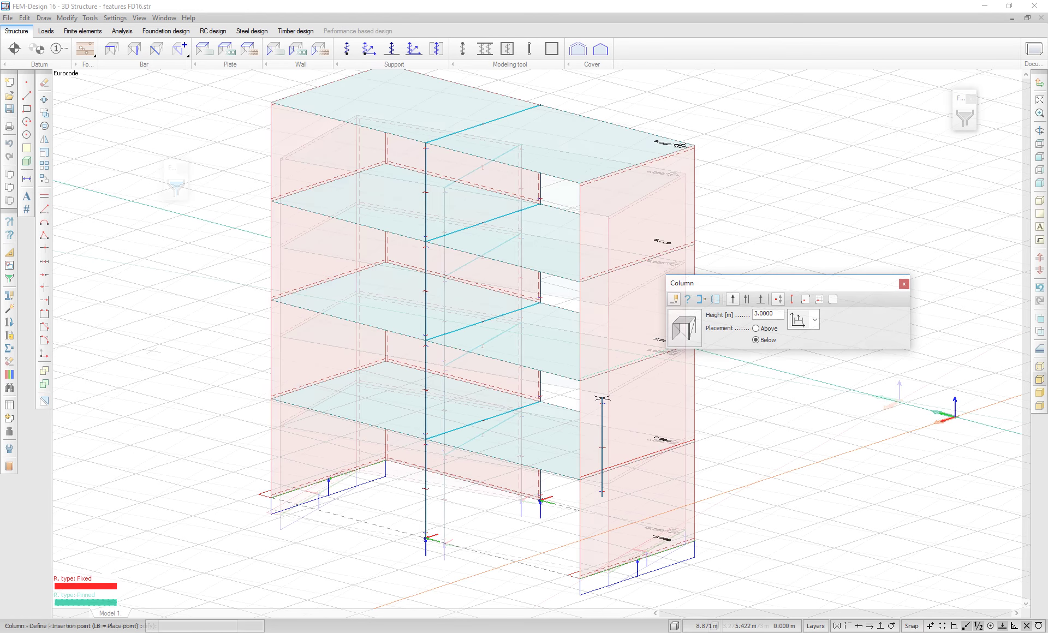
middle_drag(602, 399, 327, 371)
key(Escape)
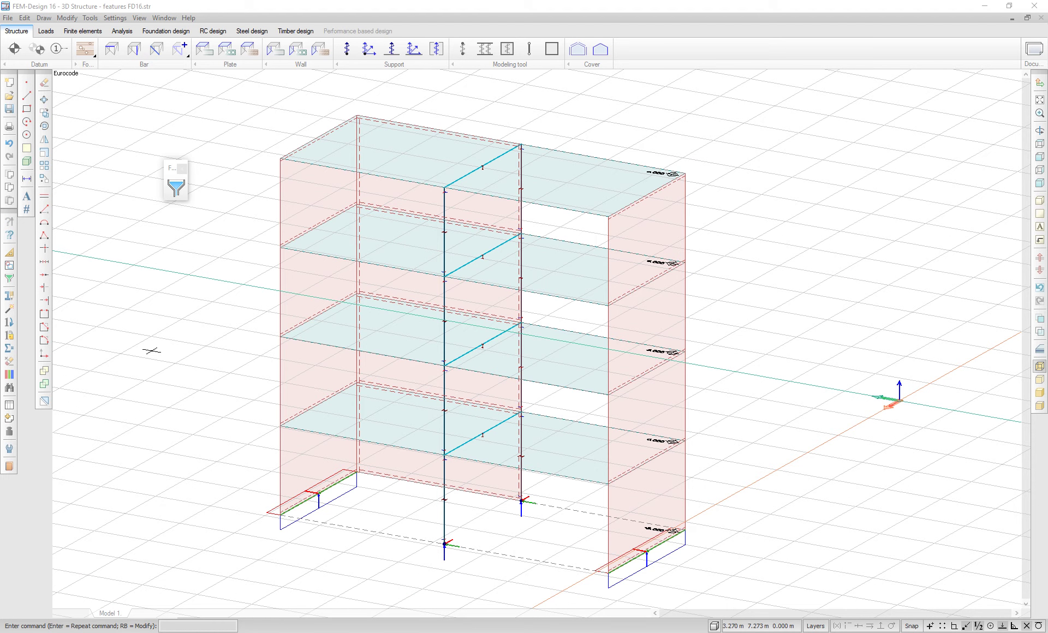
Step: Set the Colour schema's Beam, column and truss colouring to Cross-section
click(10, 374)
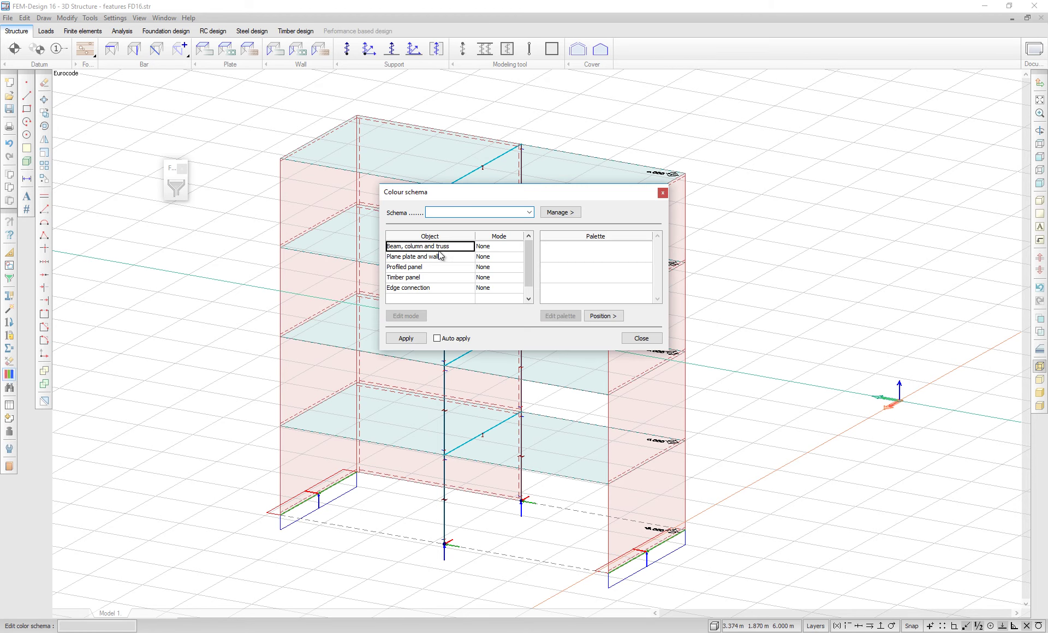
drag(452, 191, 618, 210)
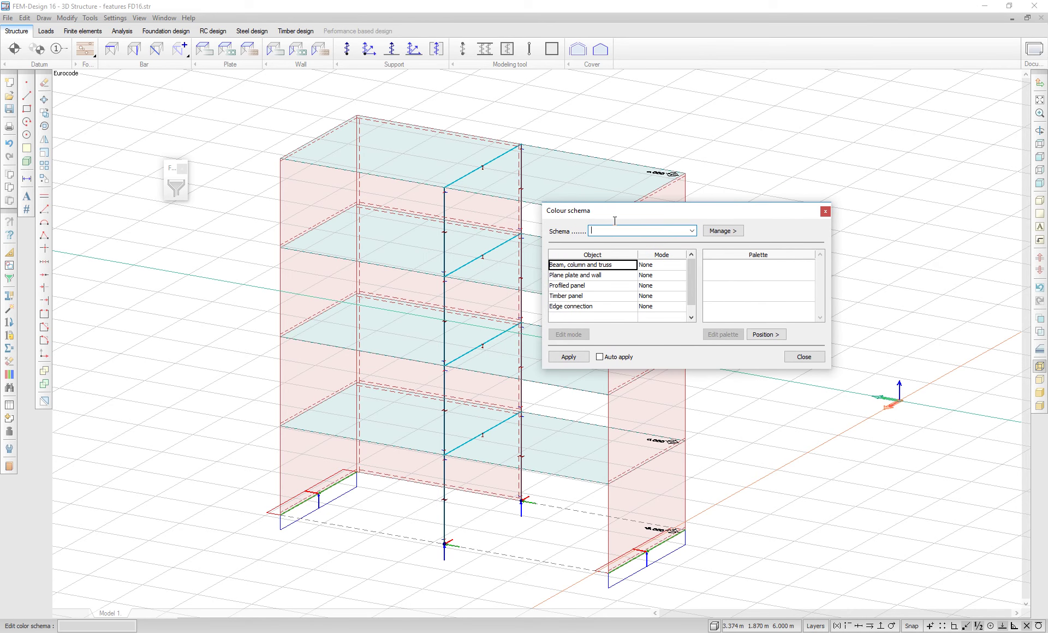
click(662, 266)
click(662, 266)
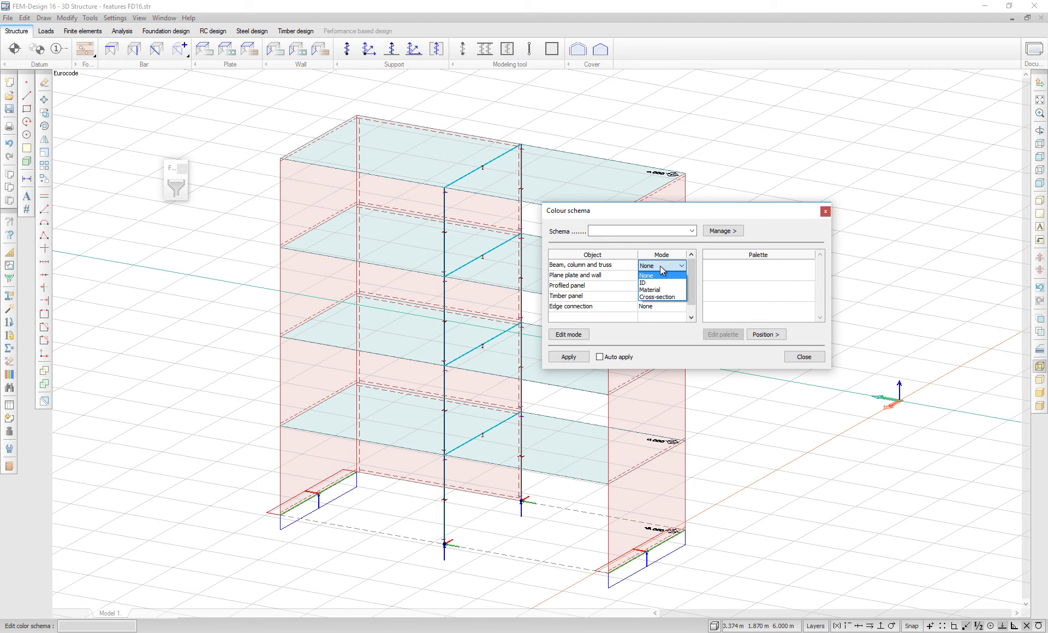
click(671, 297)
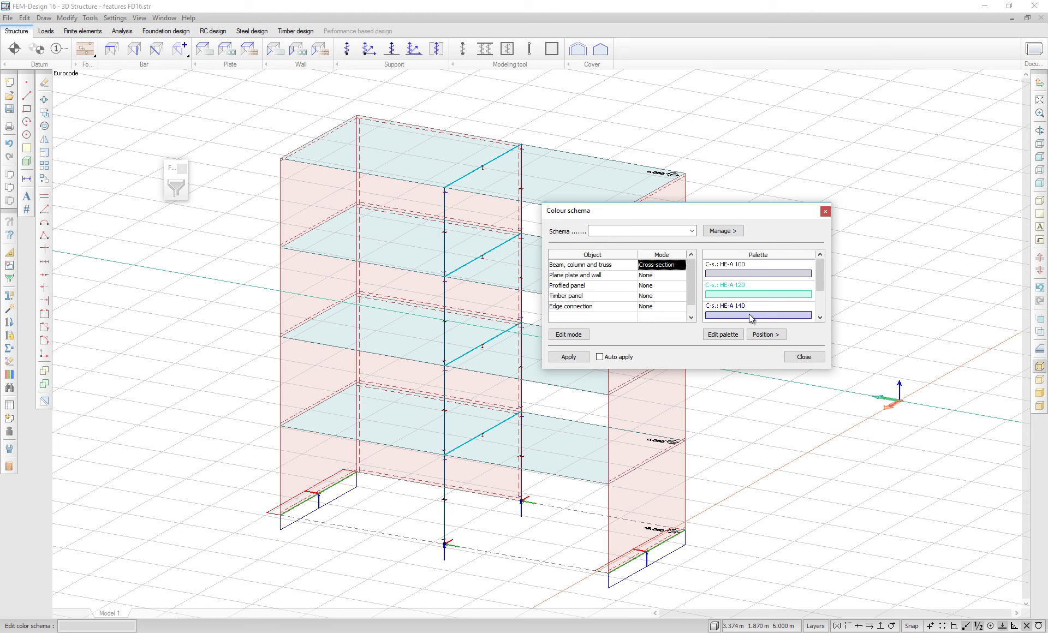
Step: Adjust the HE-A 120 line colour in the palette, then apply and close the schema
click(724, 334)
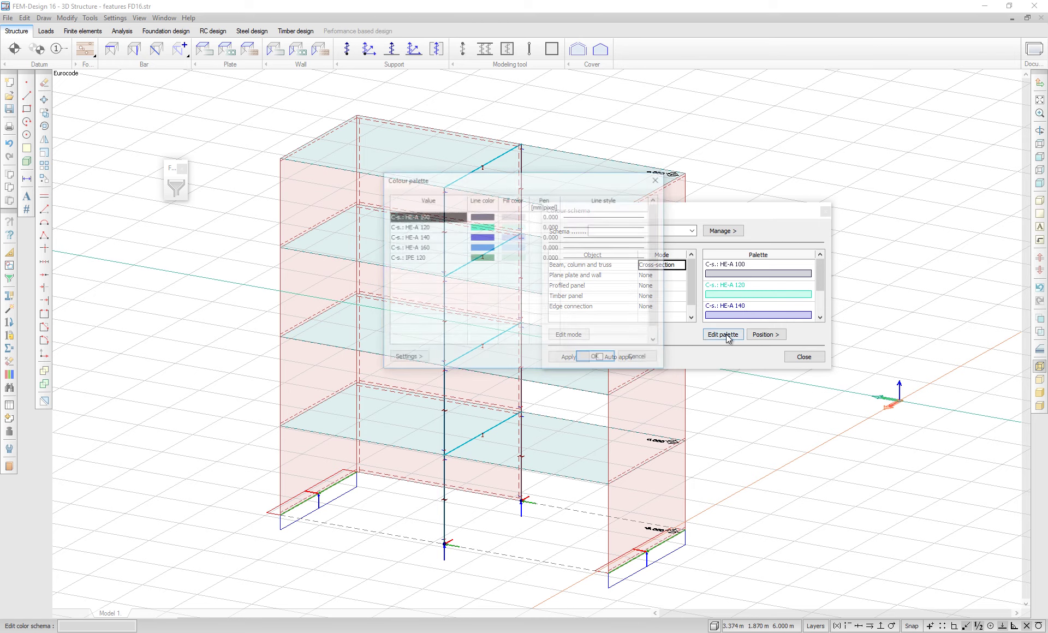
click(480, 227)
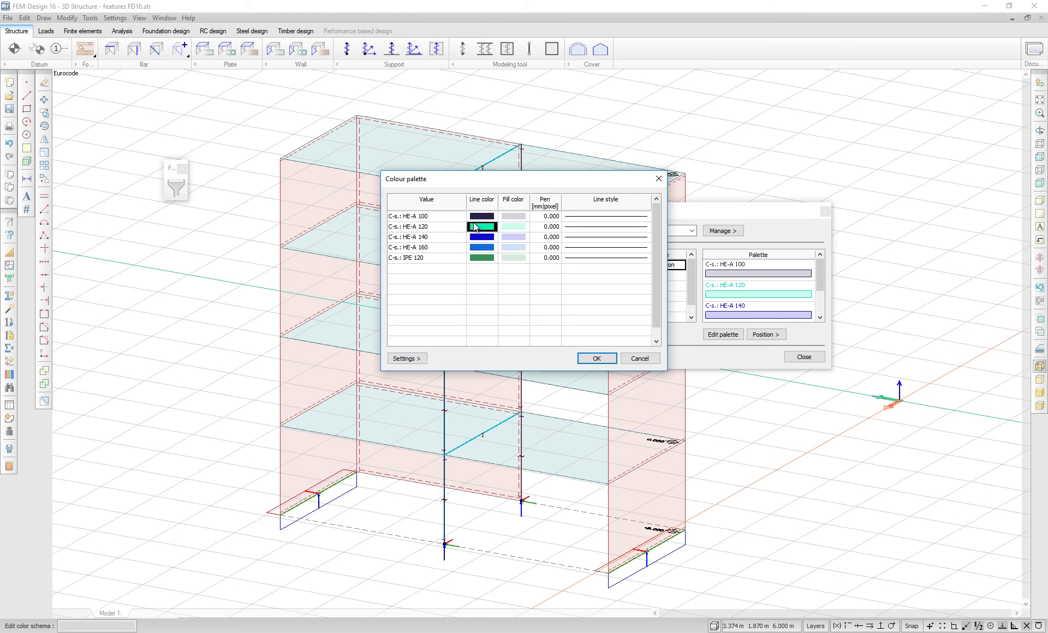
click(596, 358)
click(566, 357)
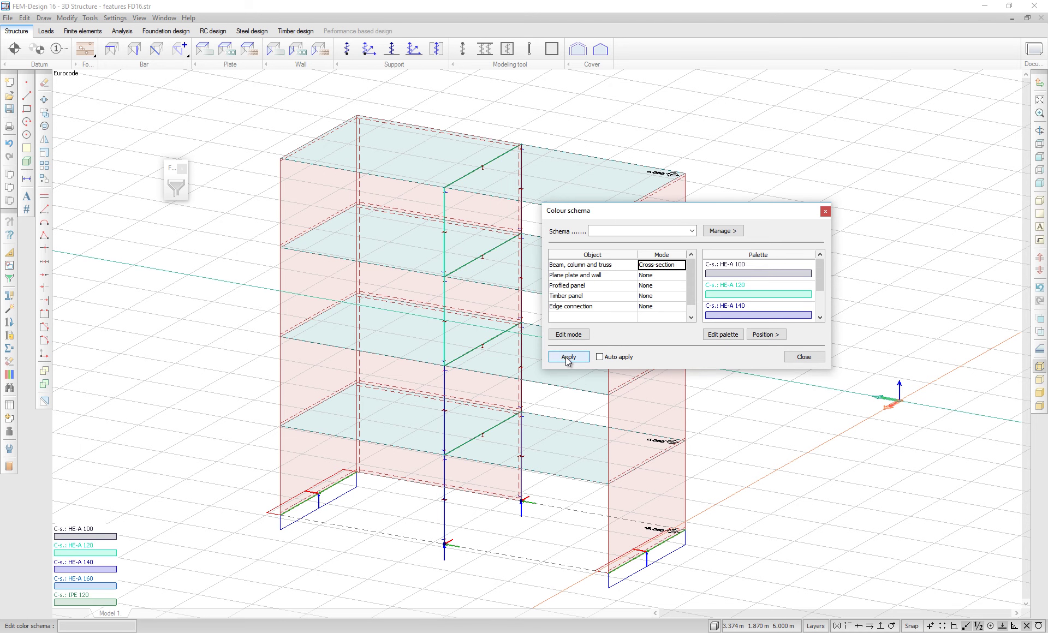
click(804, 357)
Step: Set the Colour schema's Plane plate and wall colouring to Thickness
scroll(468, 424, up, 1)
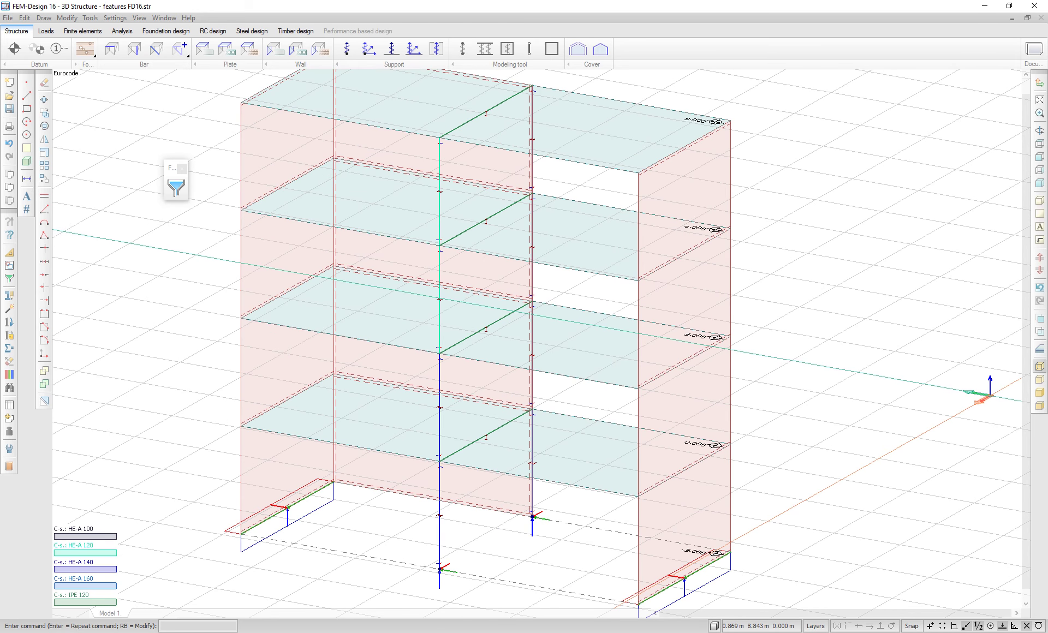
scroll(477, 380, up, 1)
scroll(453, 282, up, 1)
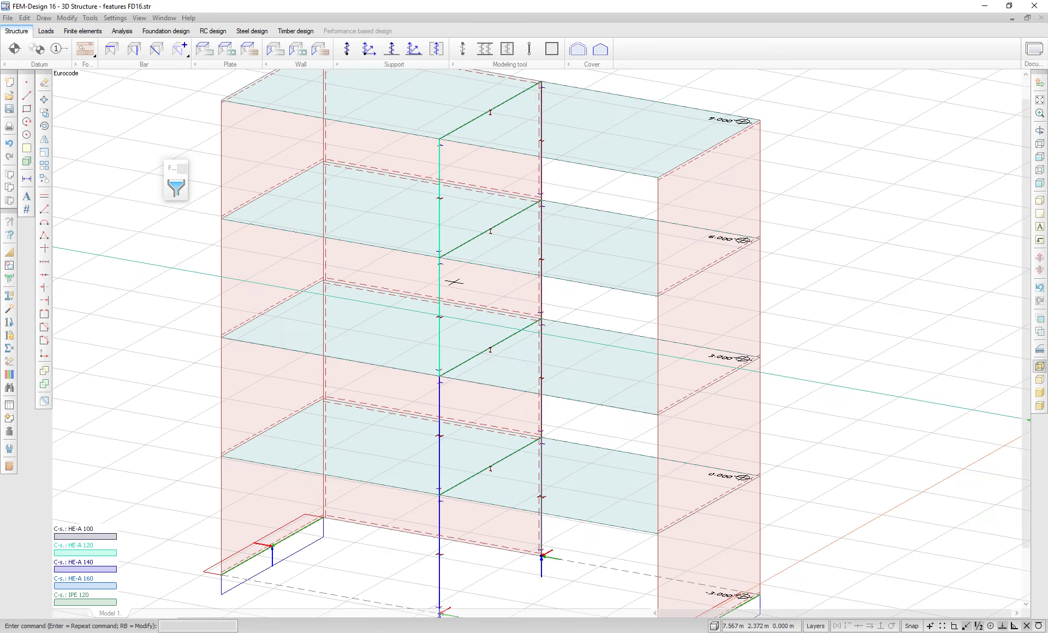
scroll(453, 282, down, 1)
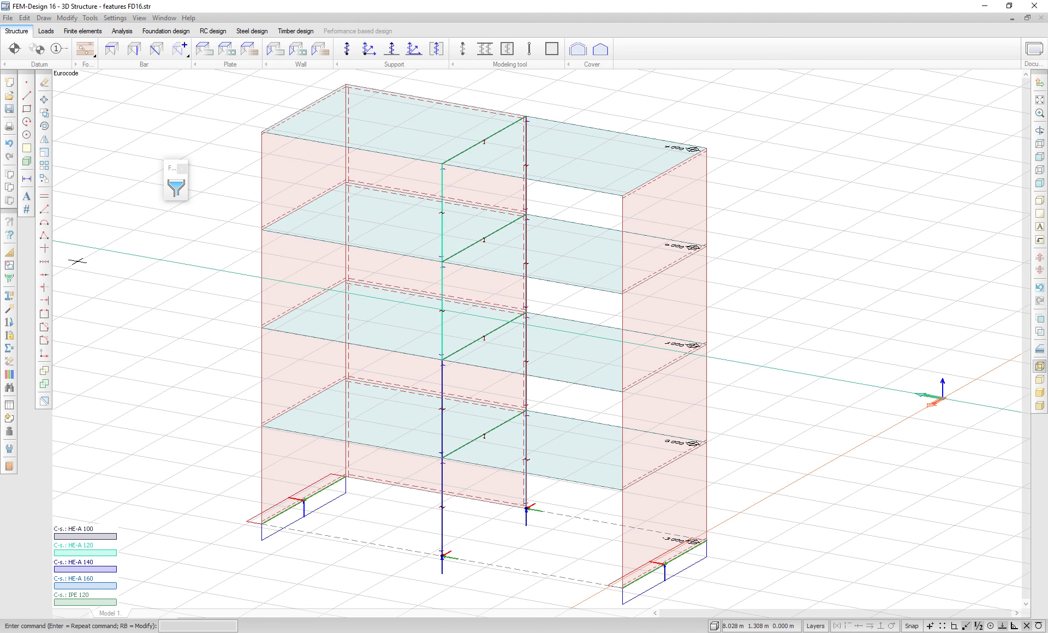
click(9, 374)
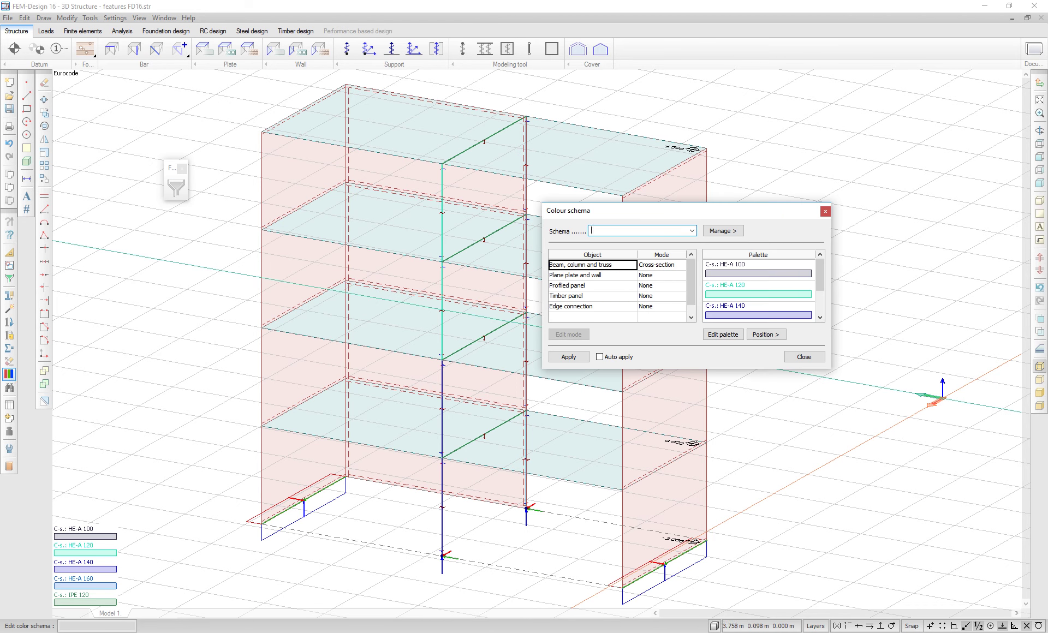
click(661, 276)
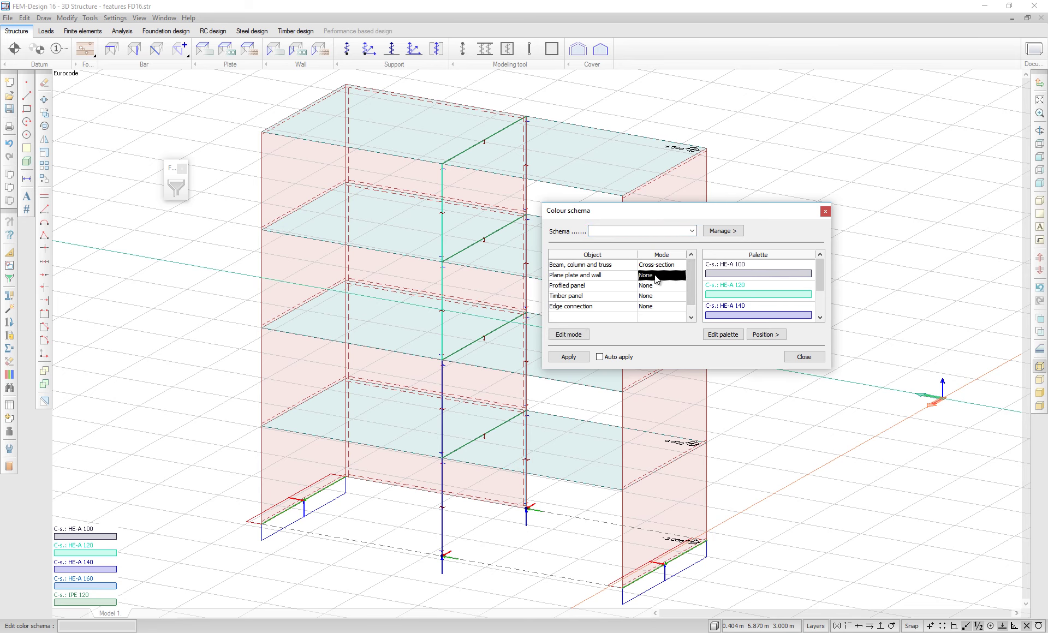
click(562, 280)
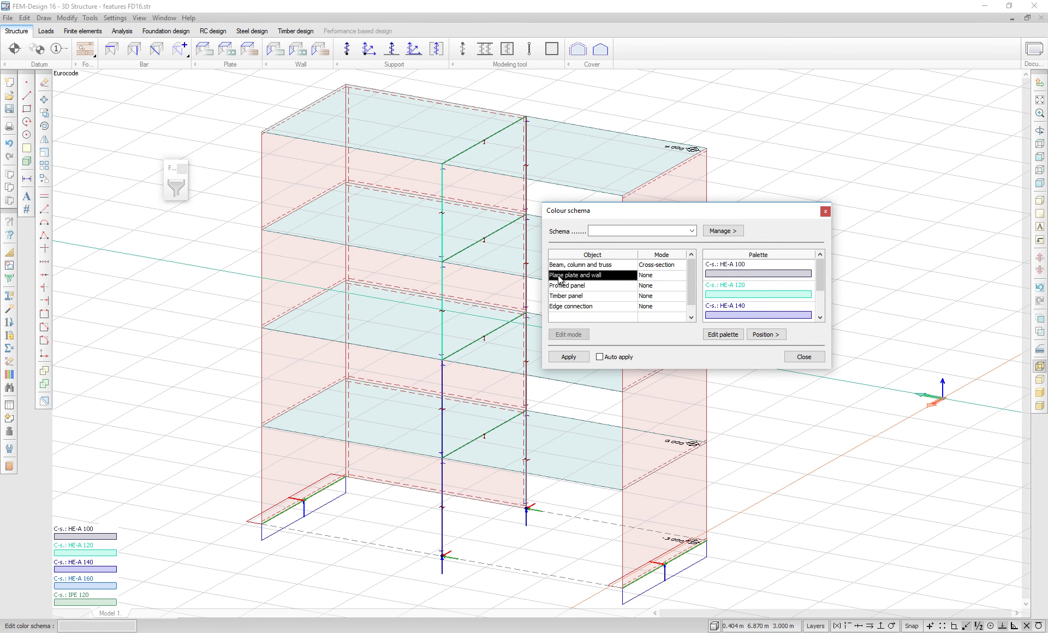
click(647, 278)
click(647, 279)
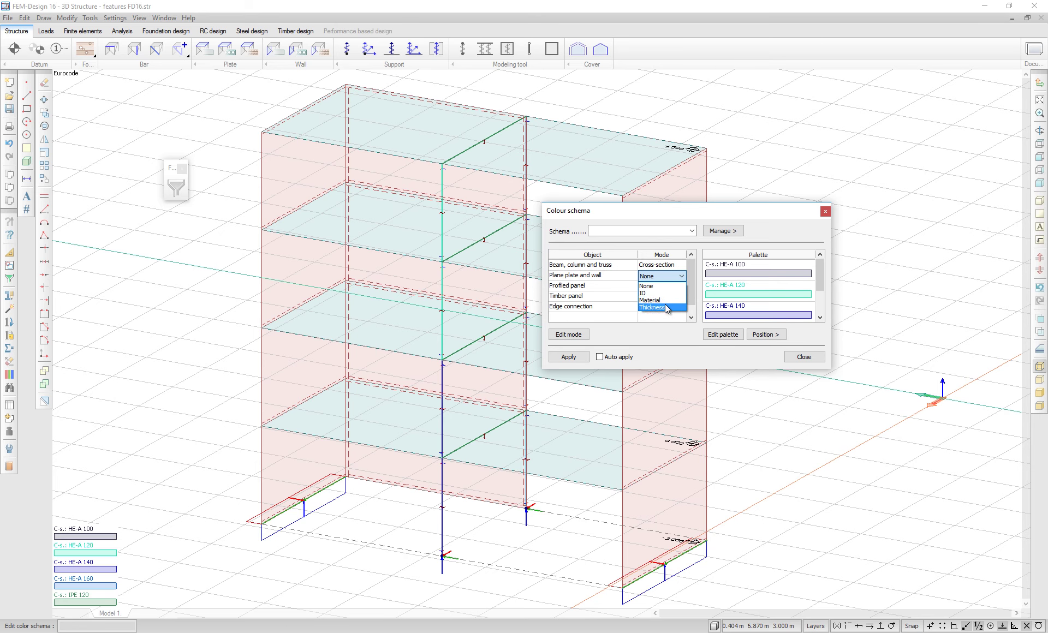
click(666, 307)
Step: Fill 0.200 m thickness orange and 0.250 m bright green in the palette, then apply
click(726, 334)
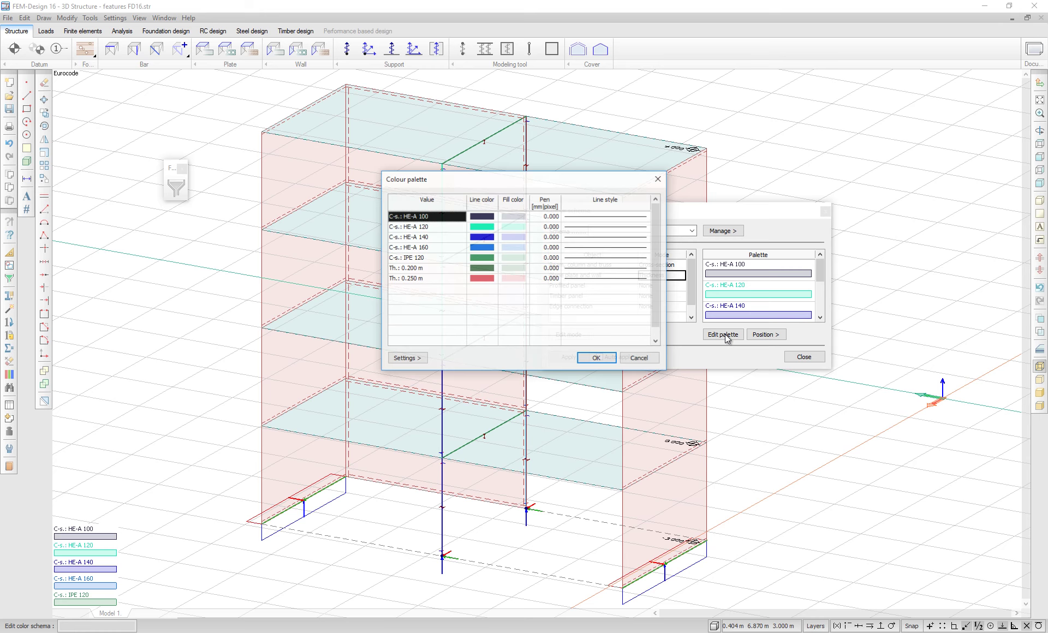
click(490, 268)
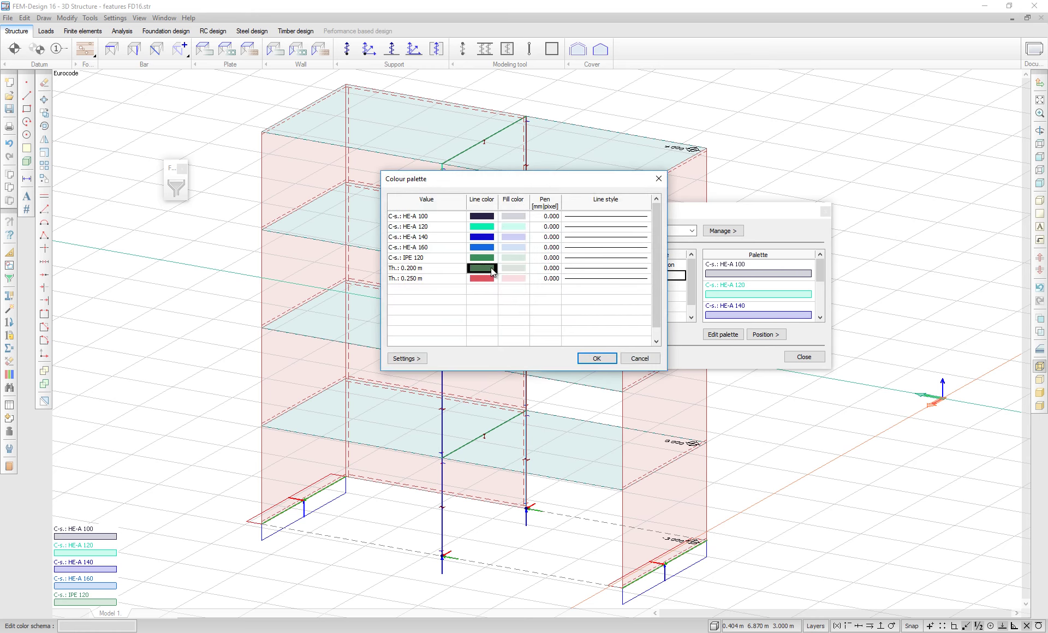
double_click(518, 269)
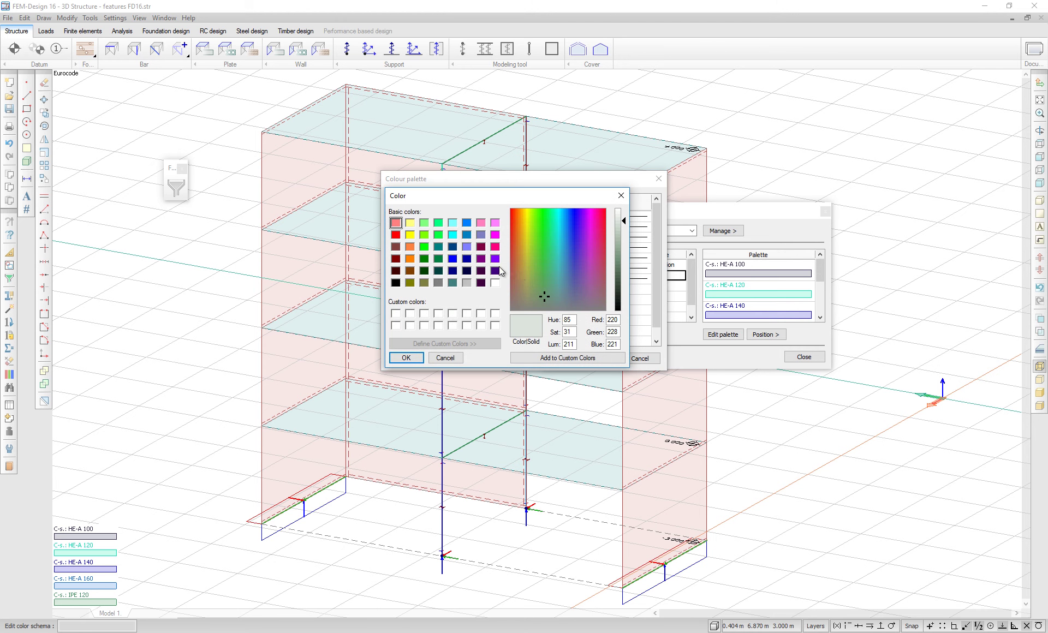
click(410, 248)
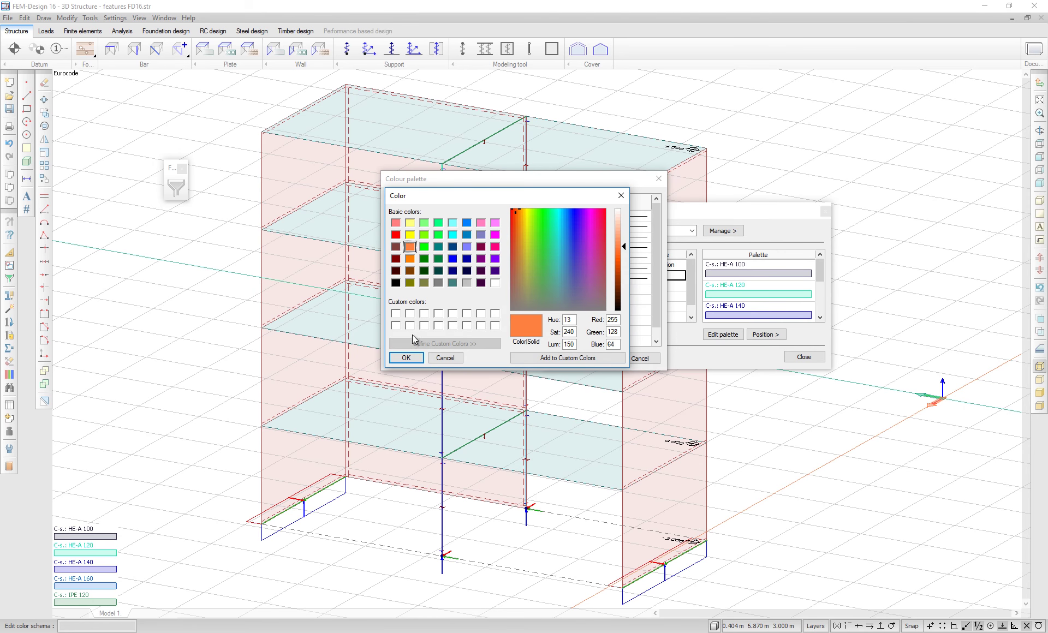
click(407, 358)
double_click(512, 279)
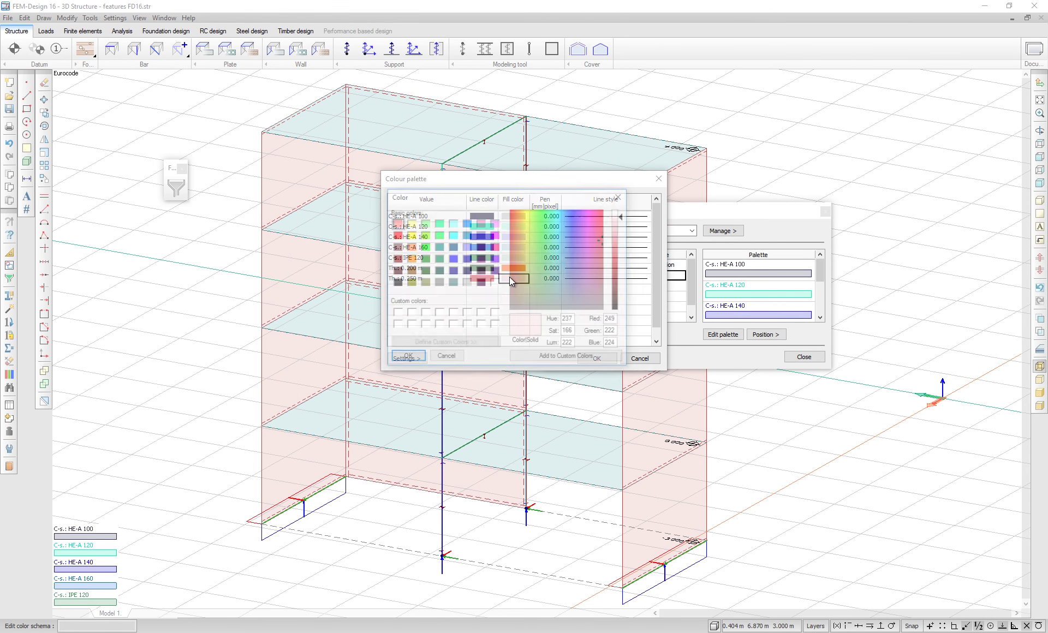
click(396, 235)
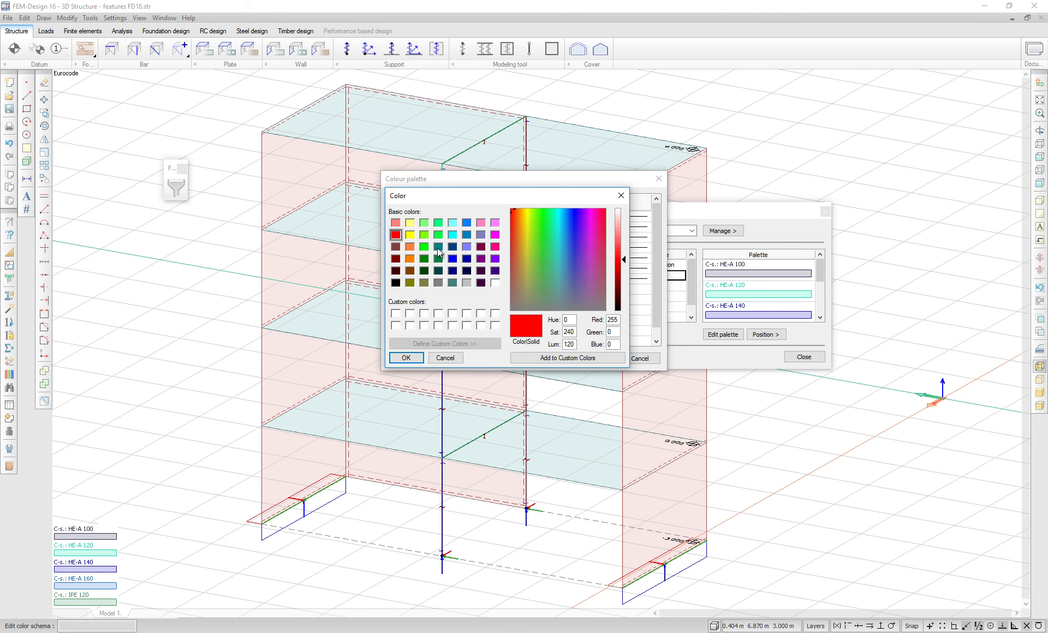
click(424, 246)
click(407, 358)
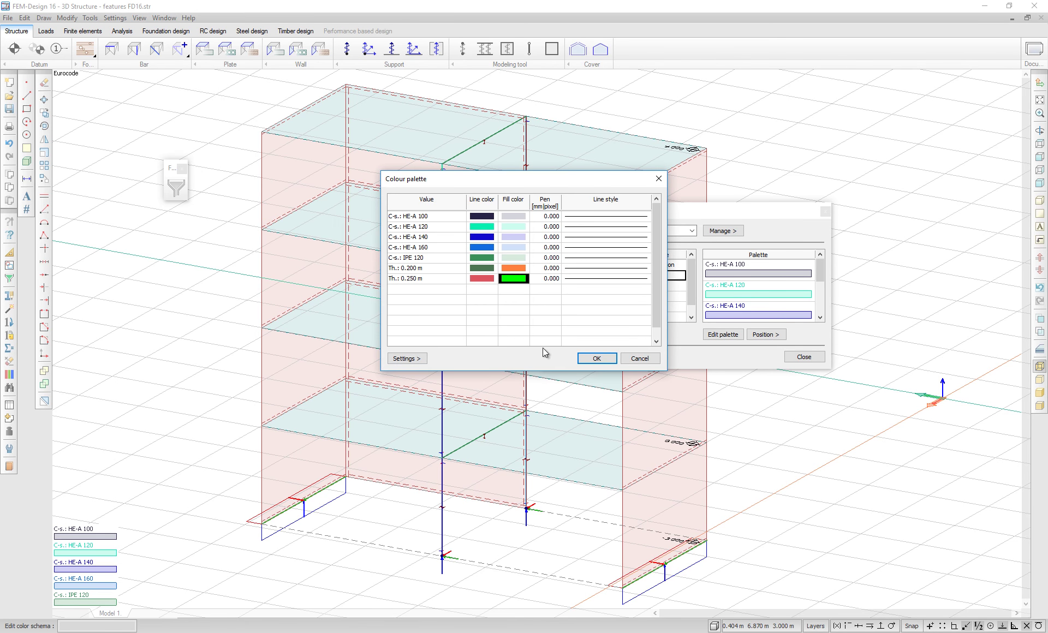
click(598, 358)
click(567, 357)
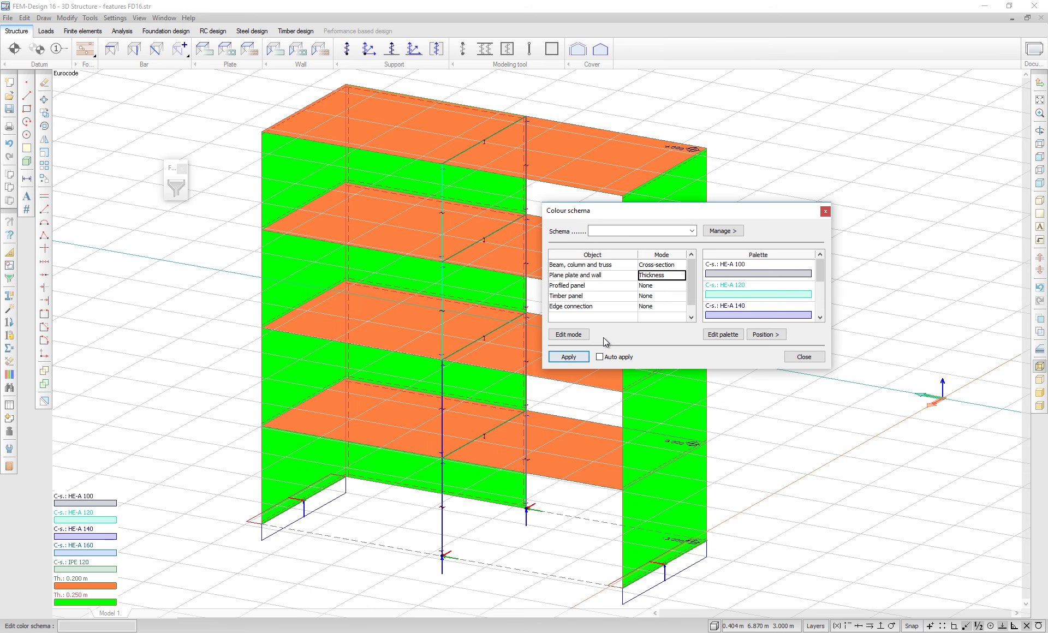
Step: Choose Material for profiled and timber panels and Rigidity type for edge connections
click(651, 289)
click(651, 287)
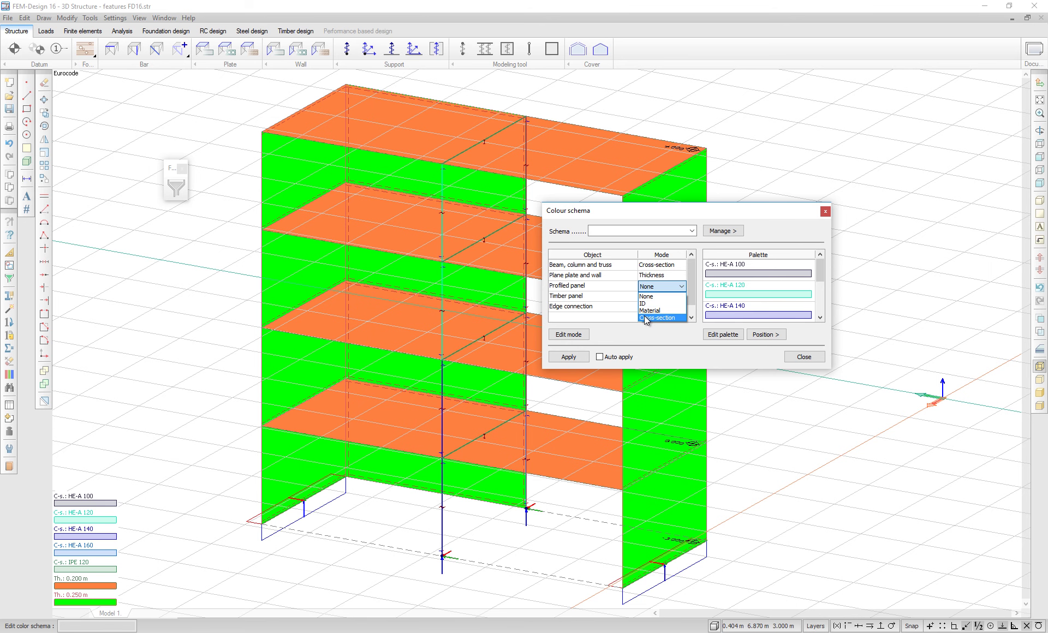
click(646, 311)
click(651, 298)
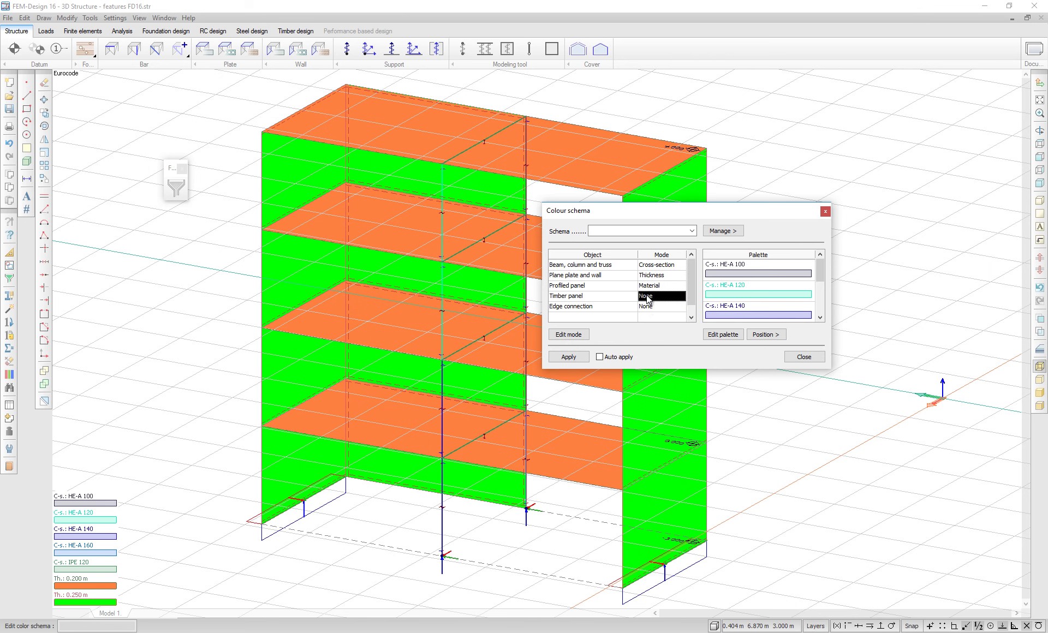
click(653, 297)
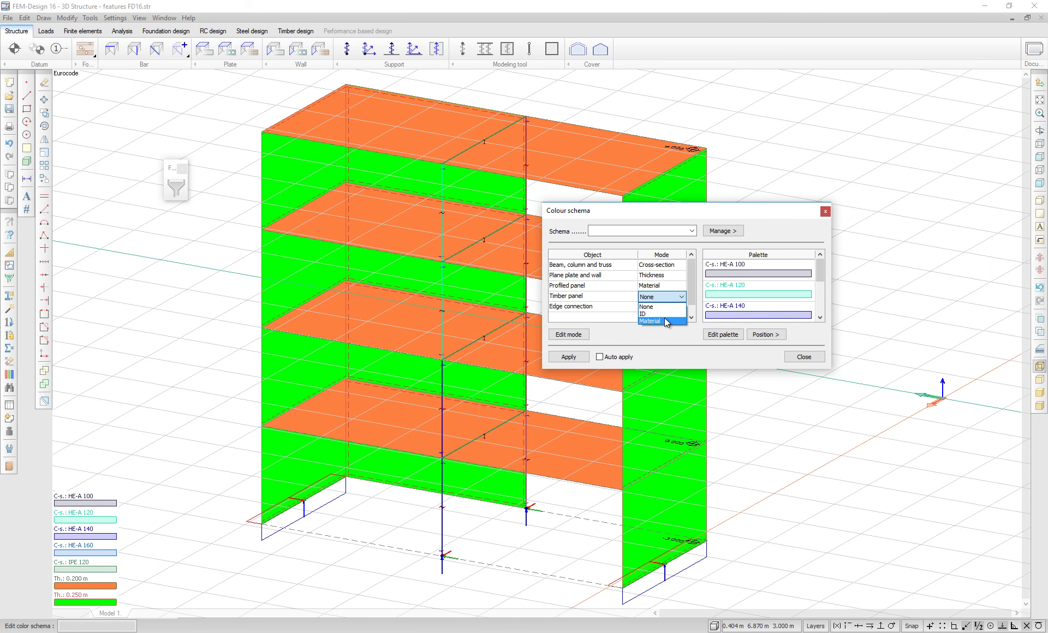
click(657, 310)
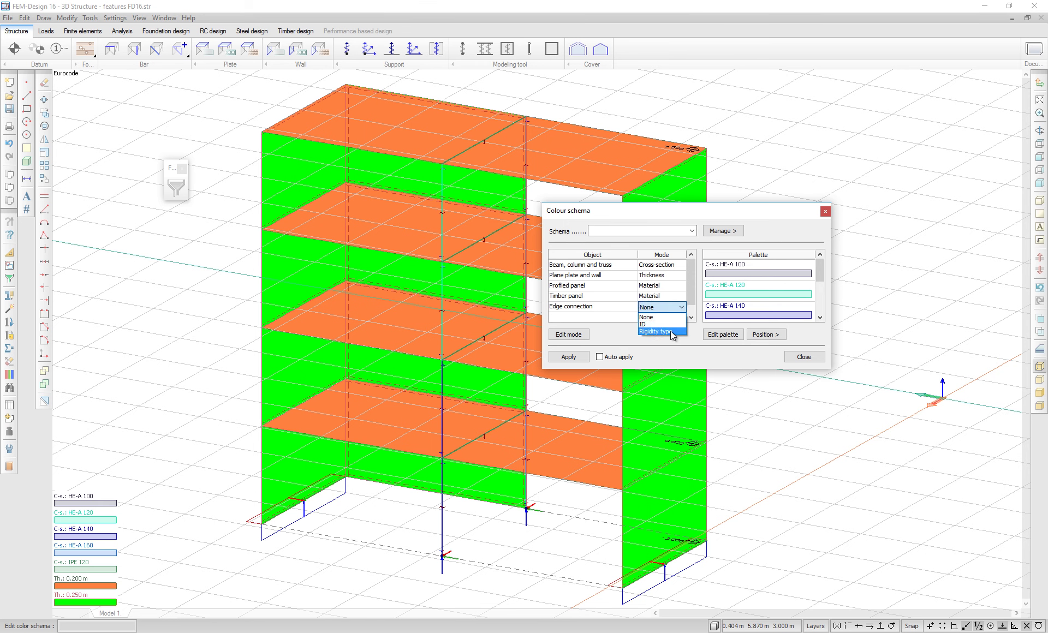
click(670, 331)
Step: Apply the edge-connection rigidity colour schema, then clear Display edge connection under Settings › Display › Shell
key(Return)
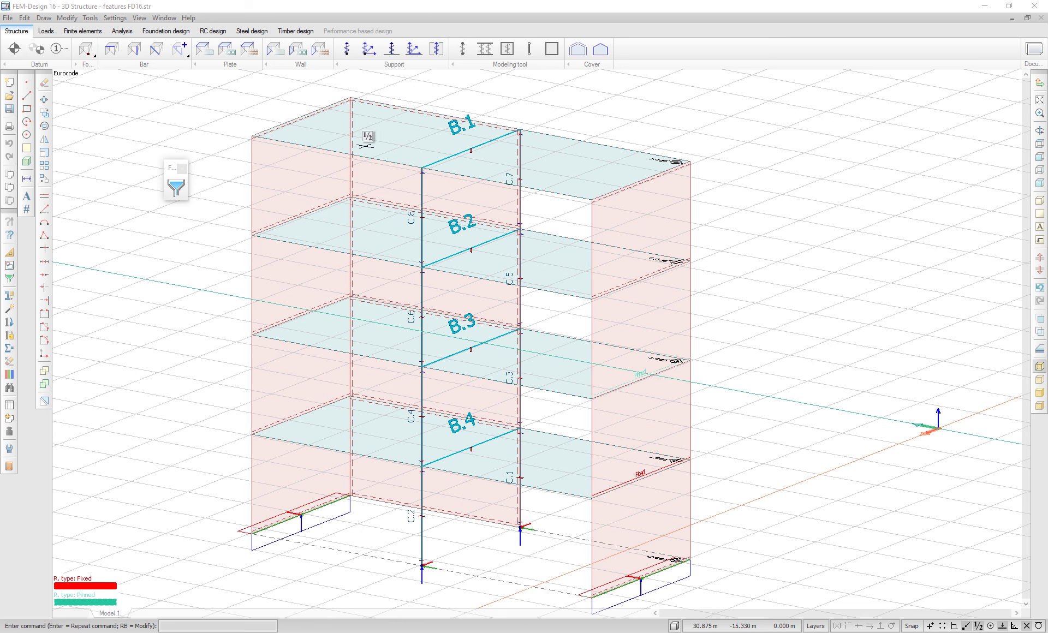
click(115, 19)
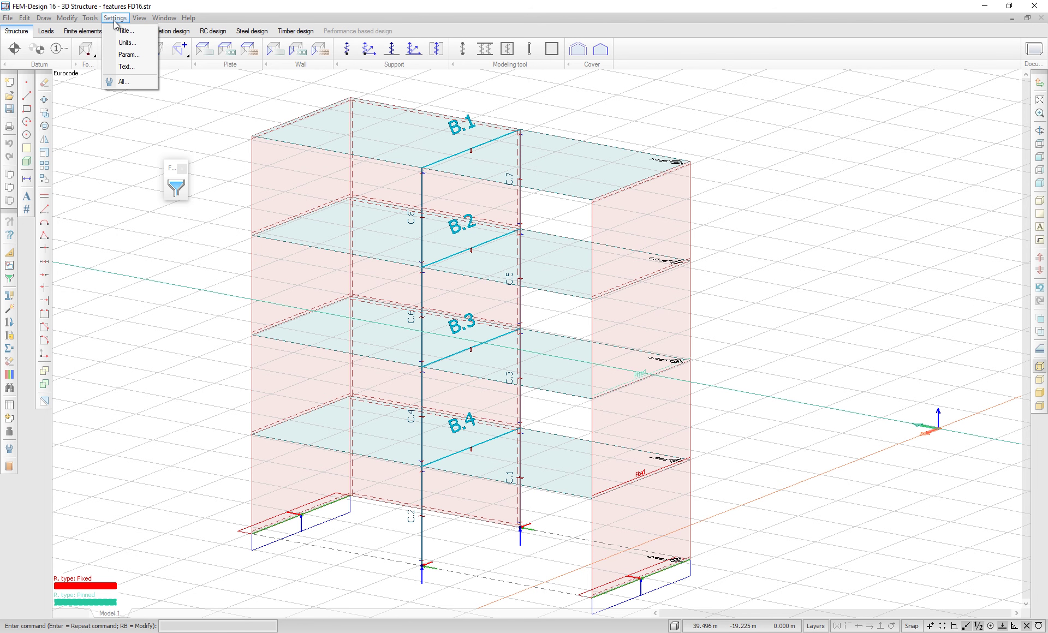
click(133, 82)
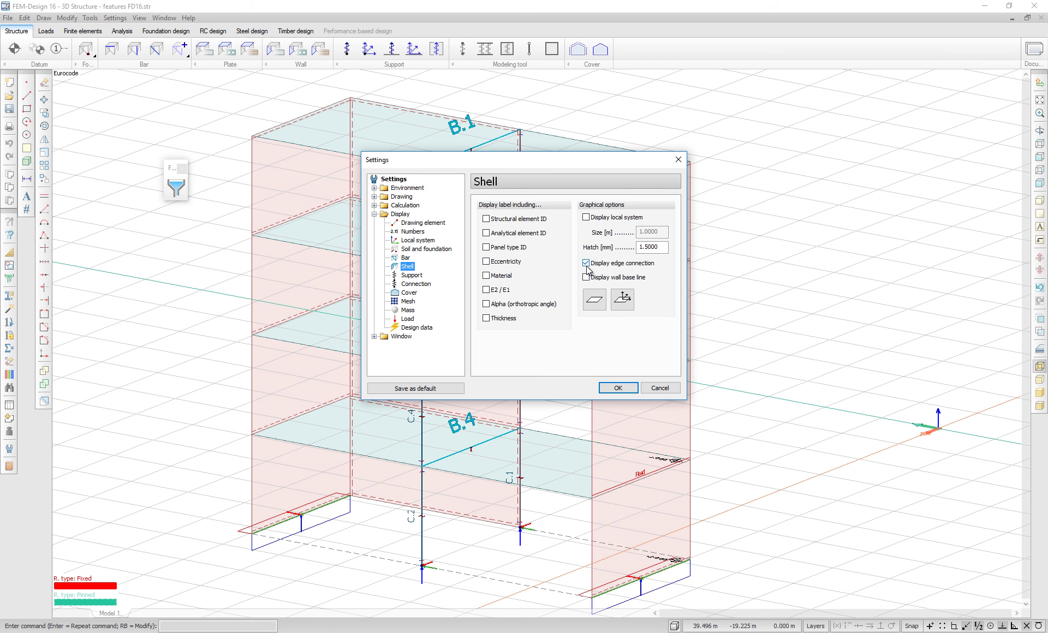
click(587, 264)
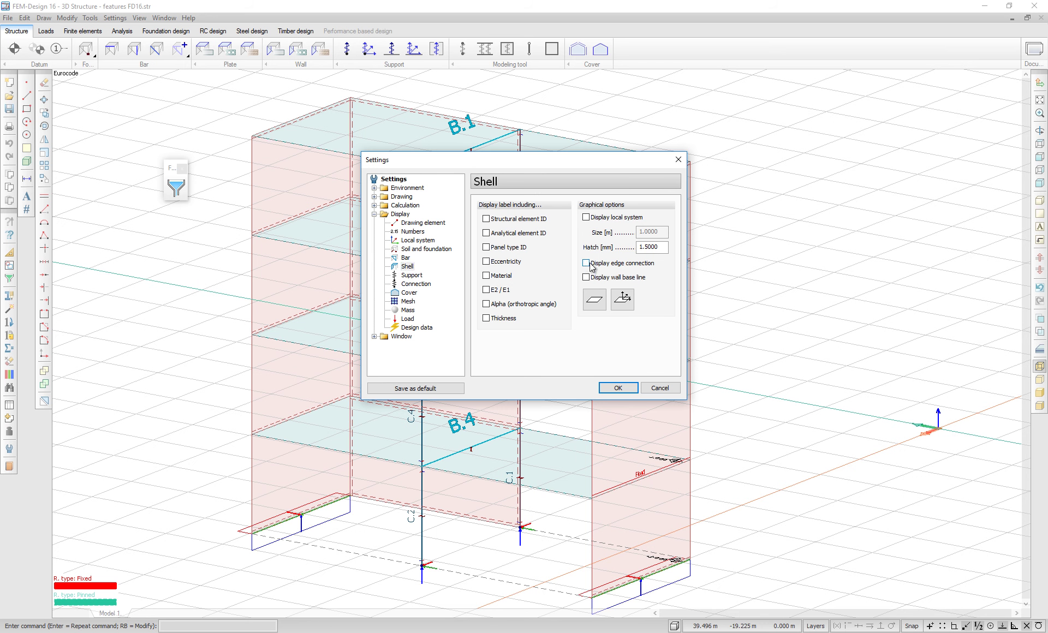